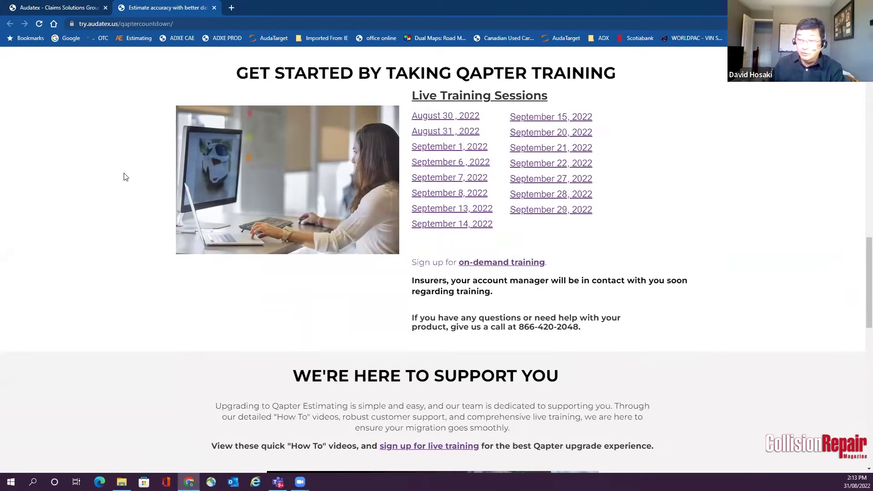
# - Close the Qapter countdown page and log in to the Audatex site with the prefilled credentials
pyautogui.click(214, 8)
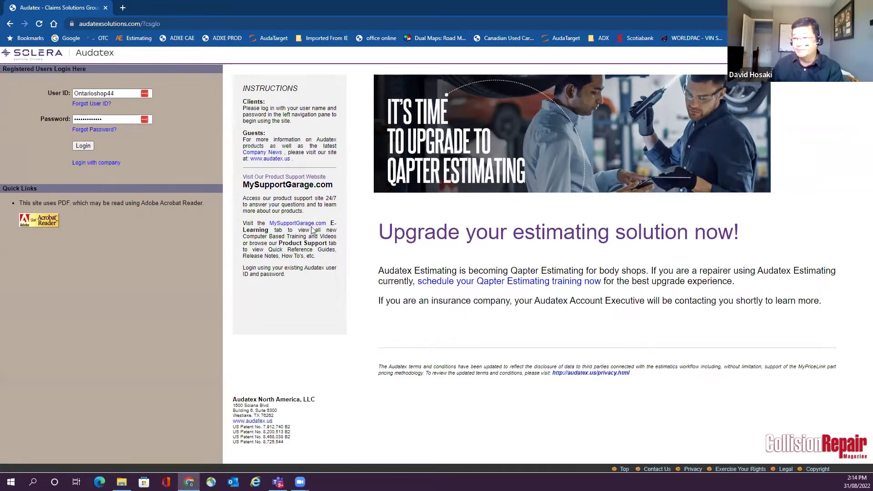
pyautogui.click(86, 146)
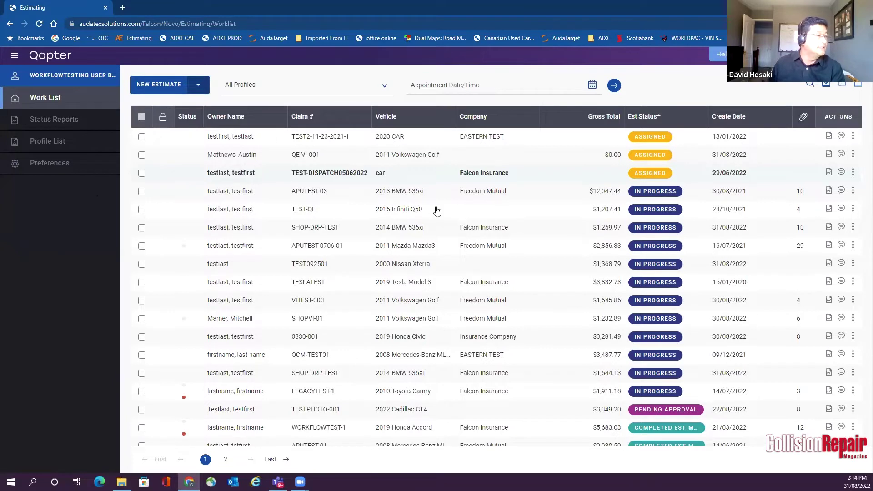
pyautogui.scroll(-1, 429, 210)
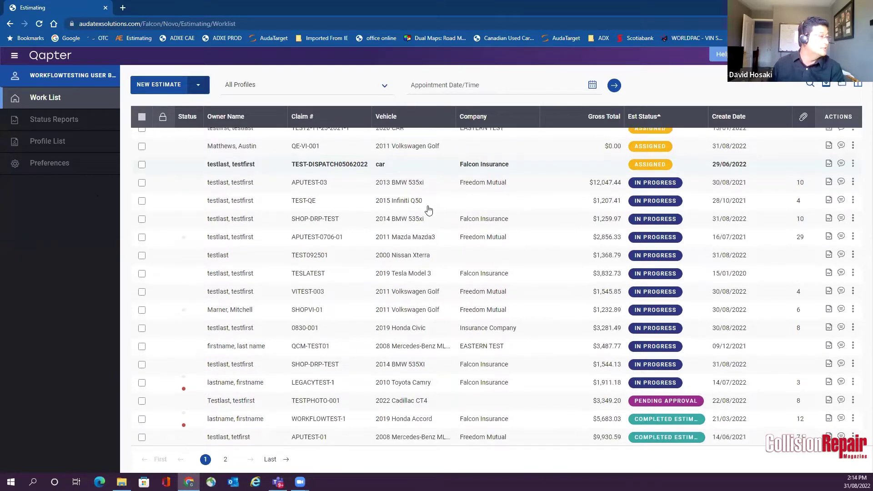
pyautogui.scroll(1, 429, 210)
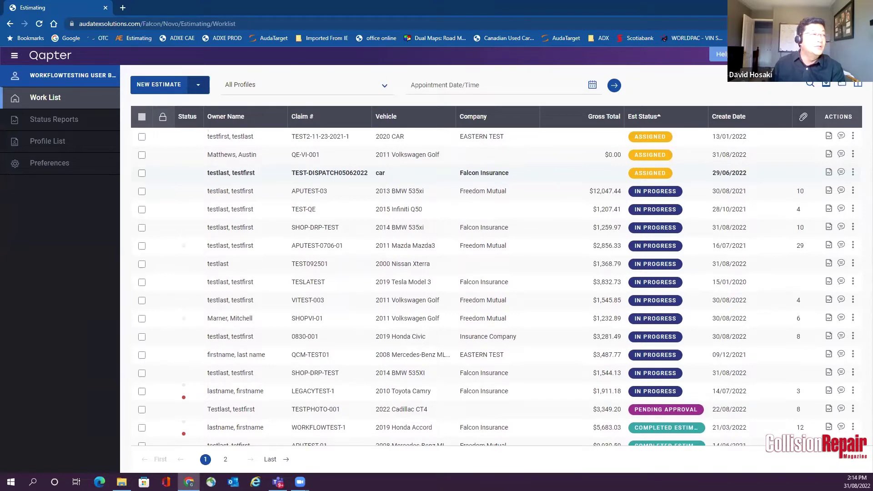
# - Check the help guide list and the support and feedback options, closing each of them
pyautogui.click(721, 54)
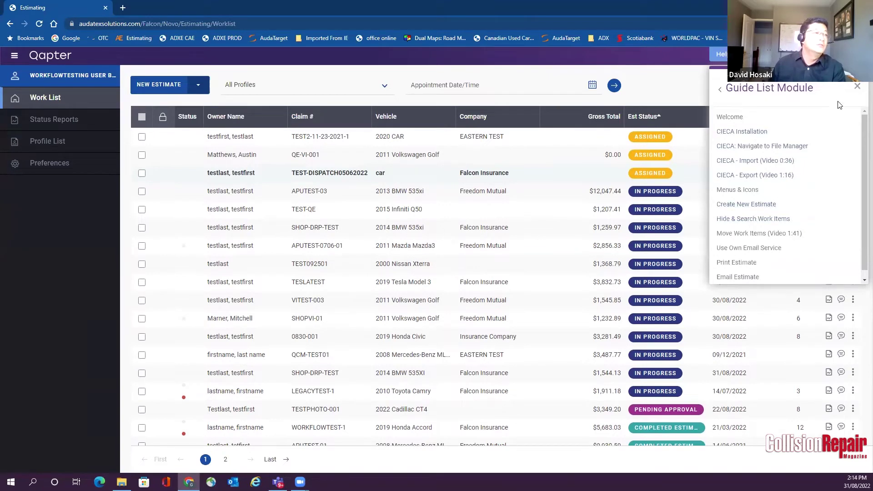
pyautogui.click(857, 89)
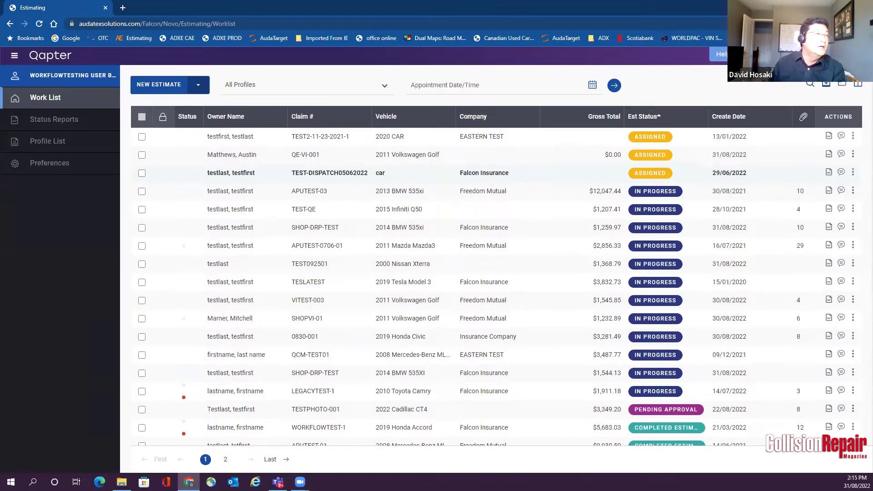
pyautogui.click(723, 54)
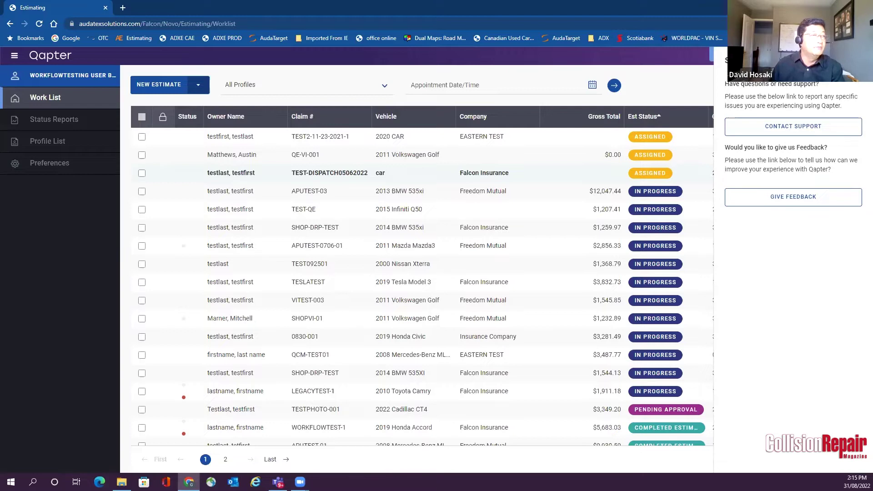
pyautogui.click(704, 87)
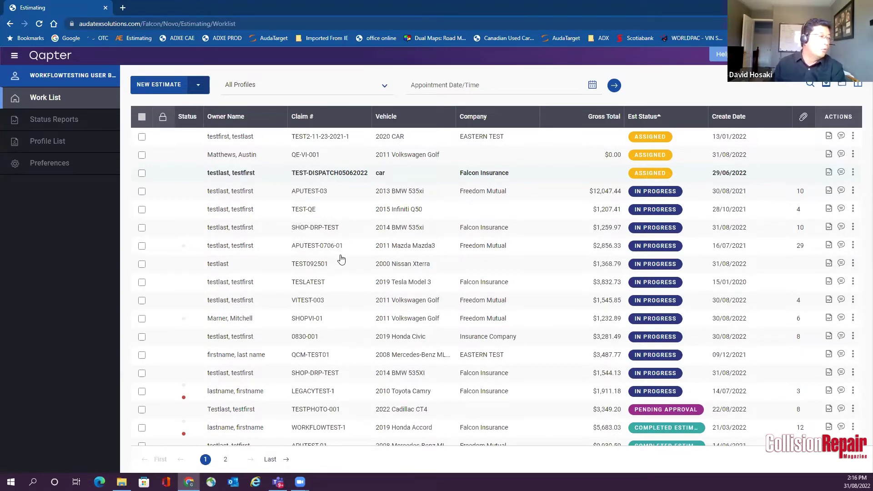
# - Look through the estimates in the work list, including their vehicles, totals and statuses
pyautogui.scroll(-1, 346, 259)
pyautogui.scroll(1, 346, 260)
pyautogui.scroll(-1, 346, 259)
pyautogui.scroll(1, 345, 258)
pyautogui.scroll(-1, 327, 219)
pyautogui.scroll(1, 333, 221)
pyautogui.scroll(-1, 334, 221)
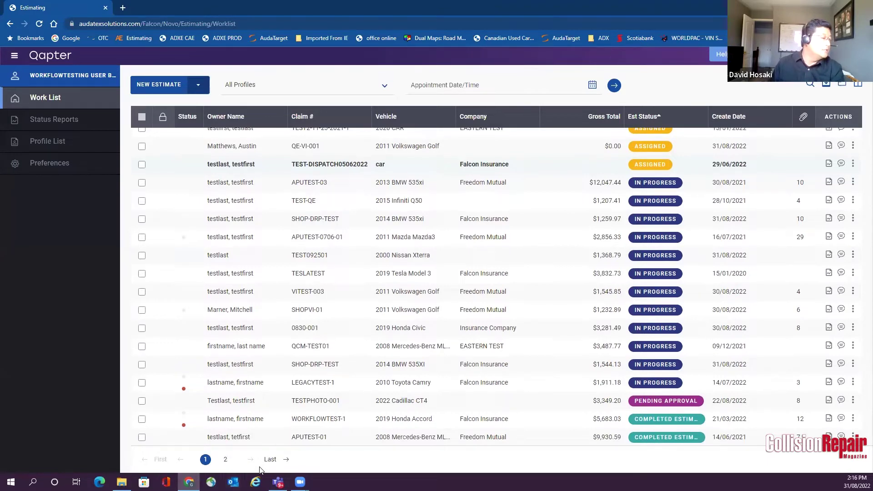
pyautogui.scroll(1, 456, 341)
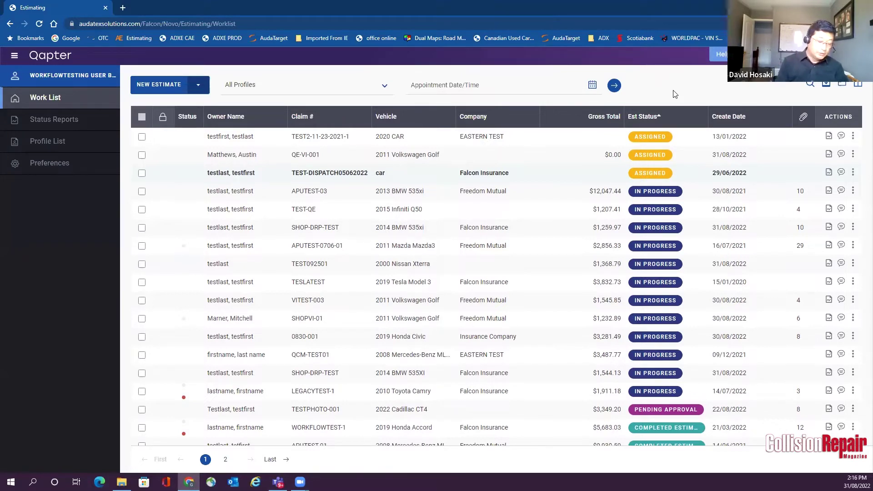
# - Find "2019" on the work list page, look over the matching vehicles and dismiss the page search
pyautogui.hotkey('ctrl', 'f')
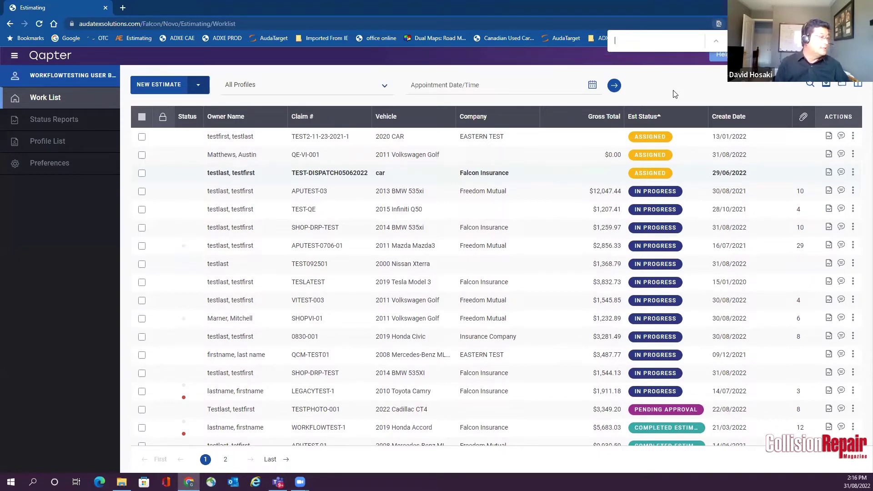
pyautogui.write('2019')
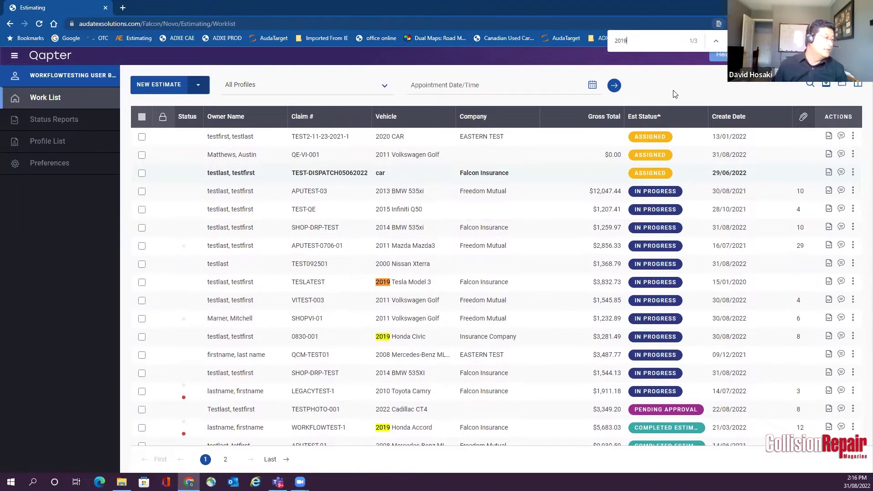
pyautogui.scroll(-1, 396, 309)
pyautogui.scroll(1, 391, 323)
pyautogui.scroll(-1, 389, 325)
pyautogui.scroll(1, 391, 318)
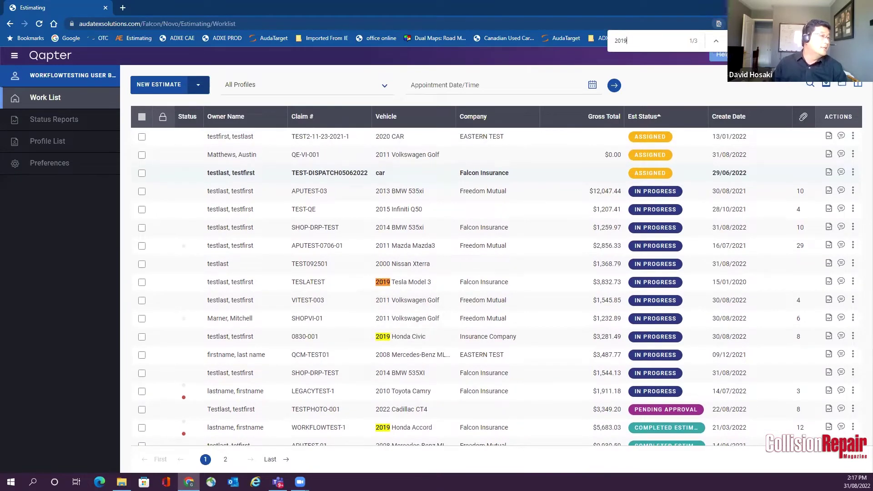
pyautogui.press('Escape')
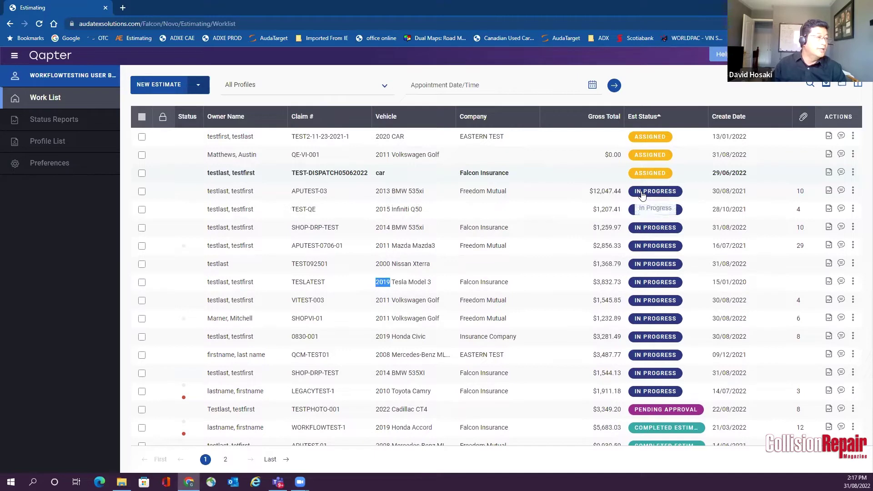
# - Review the available shortcuts and actions for the 2013 BMW 535xi estimate and dismiss them
pyautogui.click(853, 191)
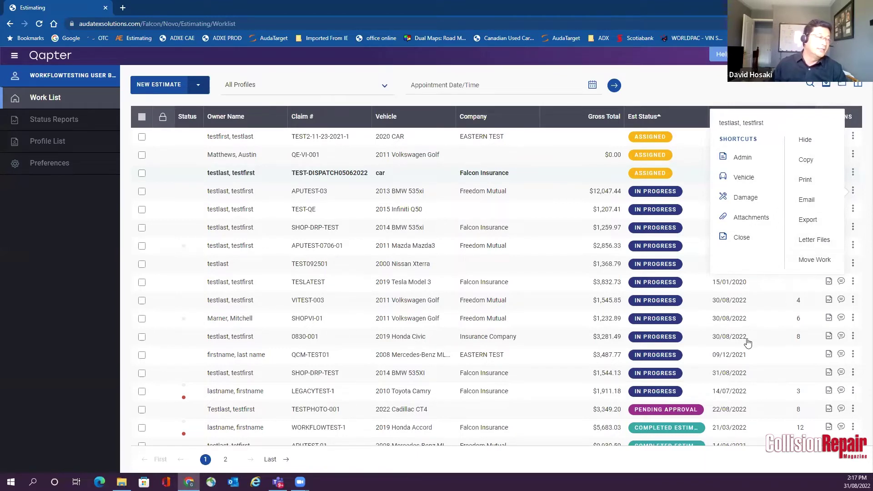
pyautogui.click(723, 87)
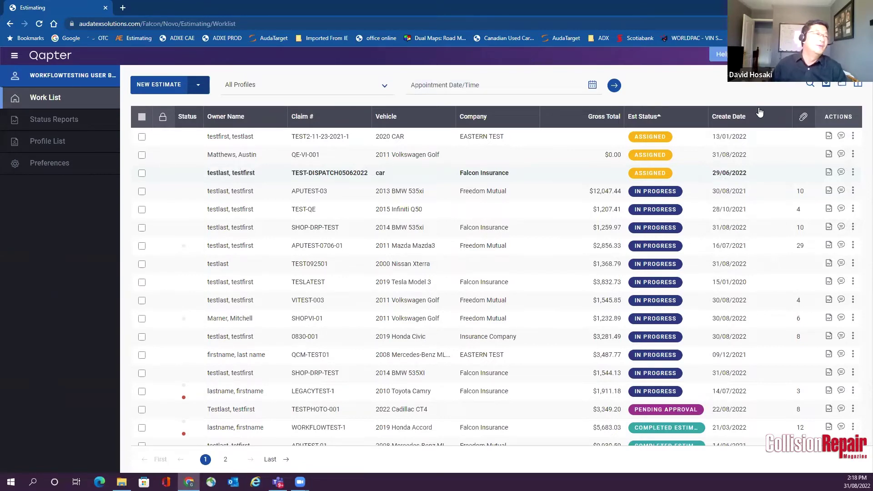
# - Check the claim number and owner name search fields, close the search form and open the assigned 2011 Volkswagen Golf estimate
pyautogui.click(808, 85)
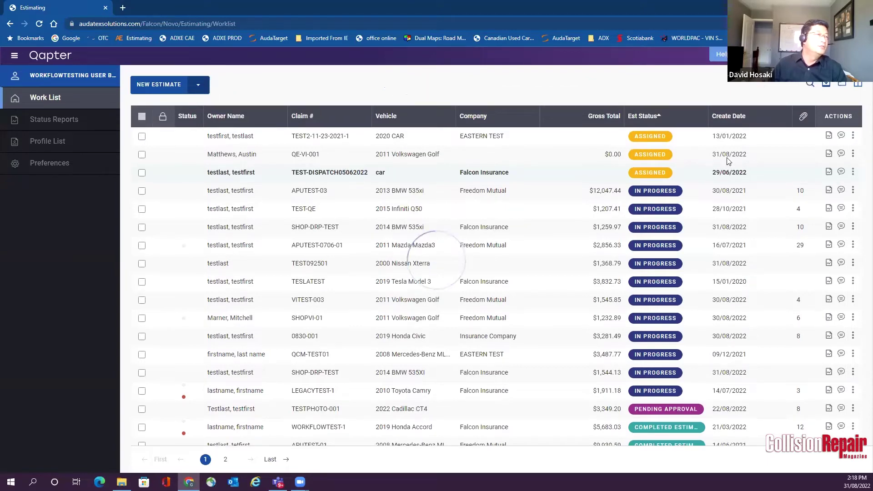
pyautogui.click(528, 184)
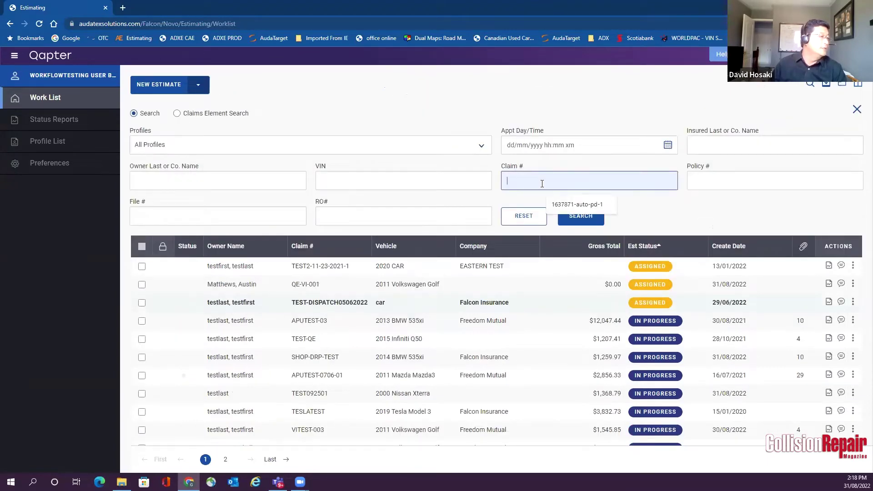
pyautogui.click(246, 183)
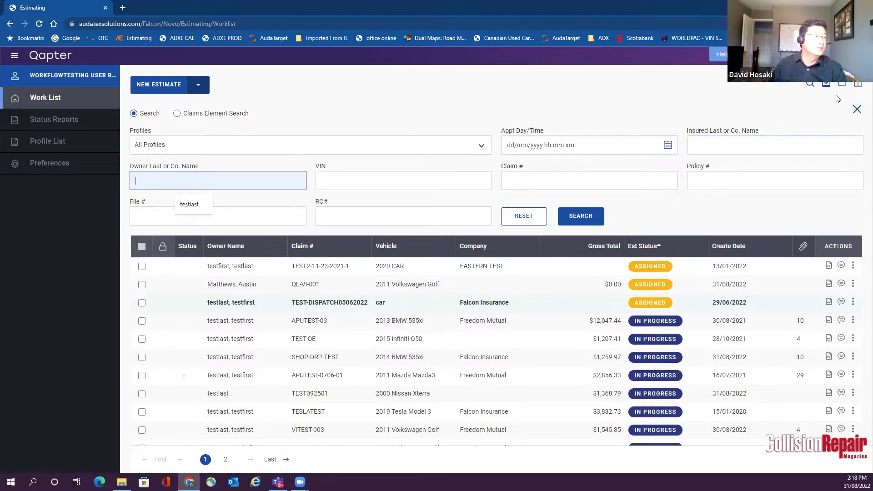
pyautogui.click(856, 111)
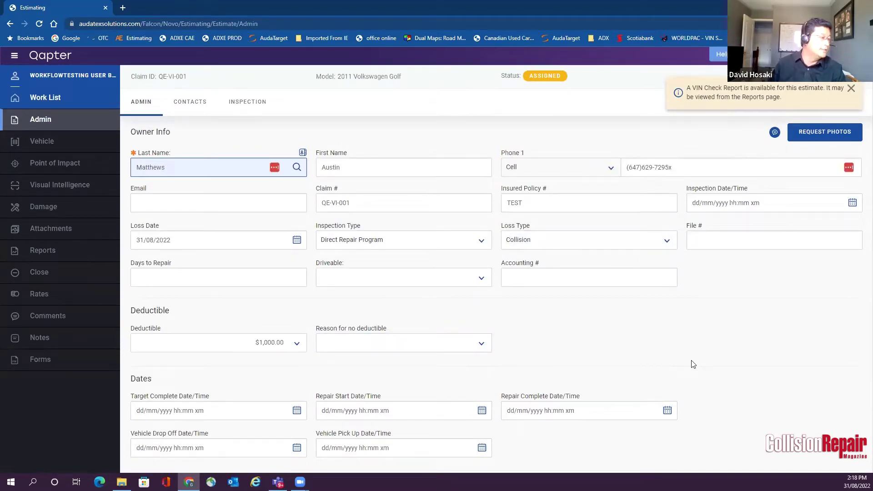
# - Look over the Volkswagen Golf estimate's administrative details, contact list, and inspection information and dates
pyautogui.scroll(-3, 483, 380)
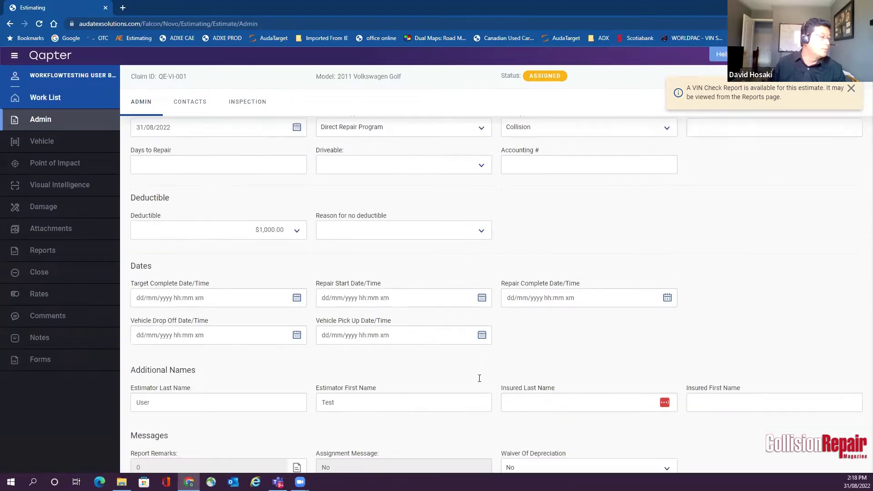
pyautogui.scroll(3, 483, 402)
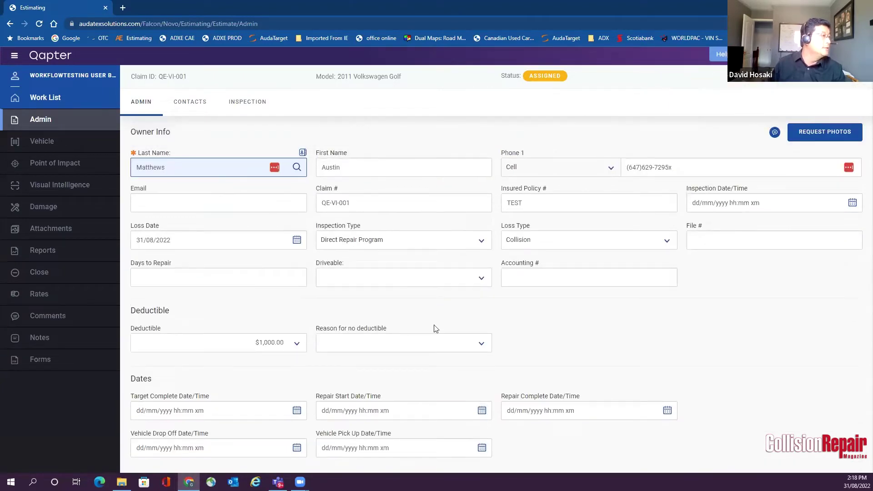
pyautogui.click(194, 108)
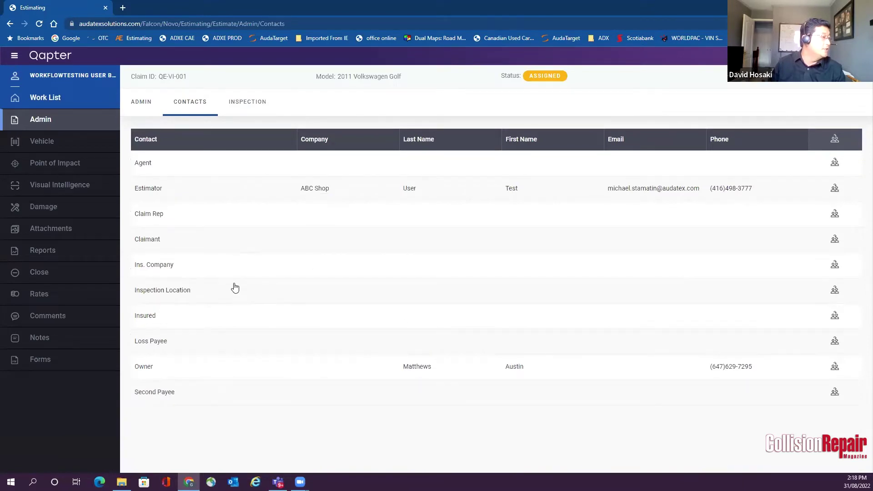
pyautogui.click(248, 105)
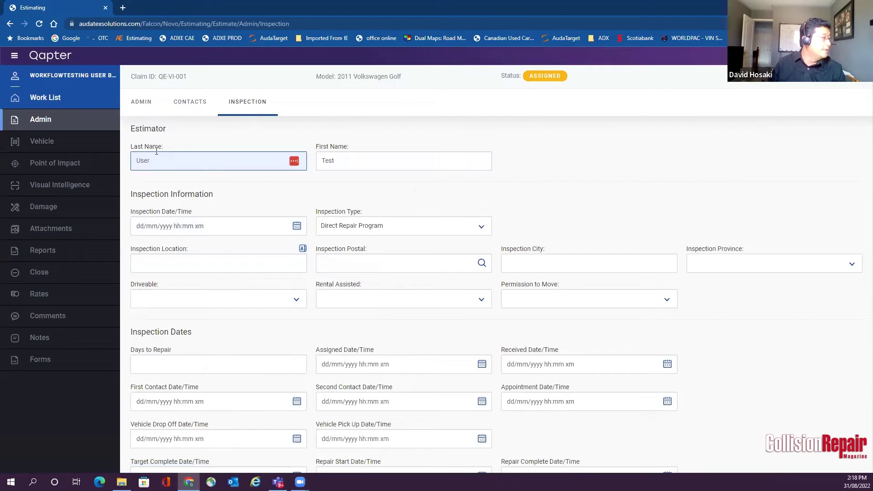
pyautogui.scroll(-1, 332, 262)
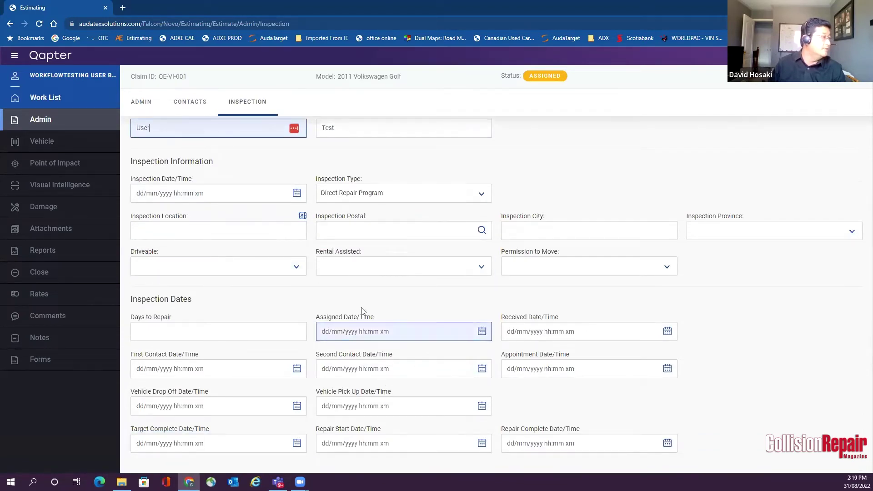
pyautogui.click(195, 104)
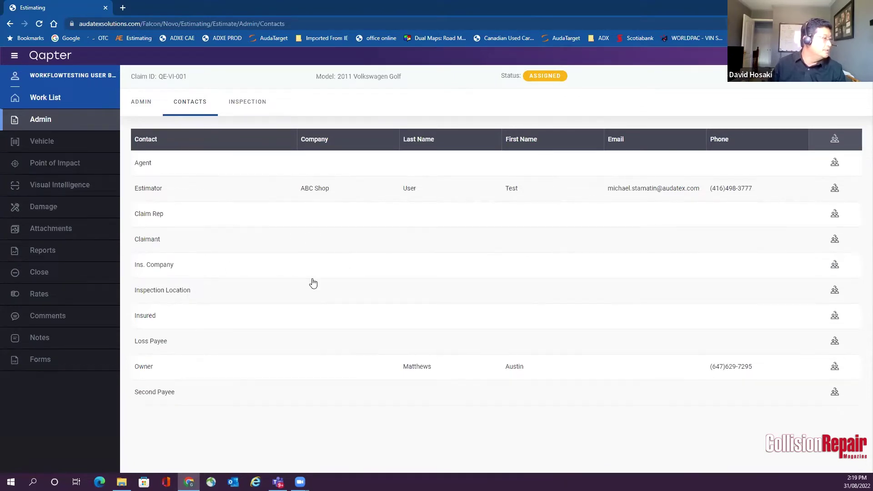
pyautogui.click(249, 103)
# - Set the estimate's insurance company contact to Freedom Mutual and save it
pyautogui.click(178, 104)
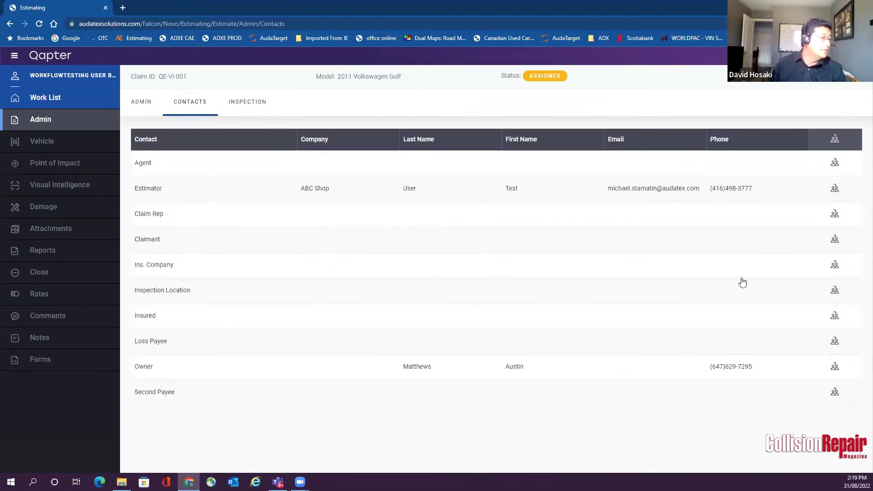
pyautogui.click(220, 274)
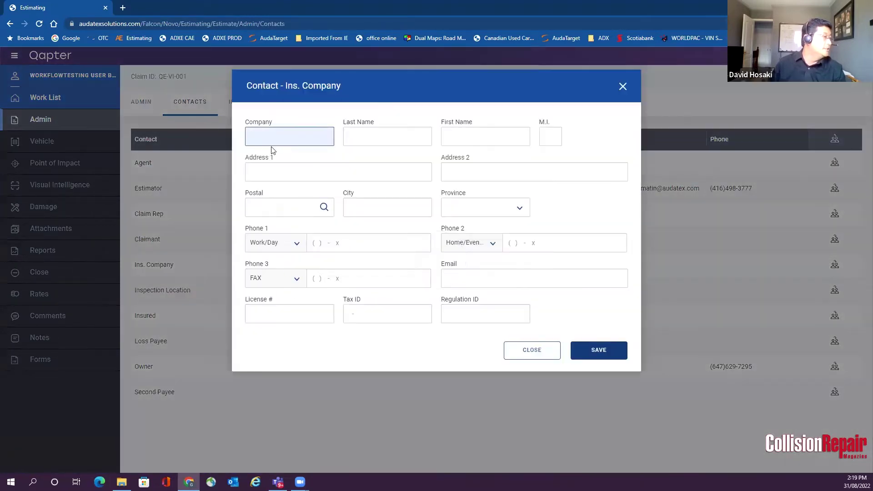
pyautogui.click(272, 137)
pyautogui.write('Freedom Mutual')
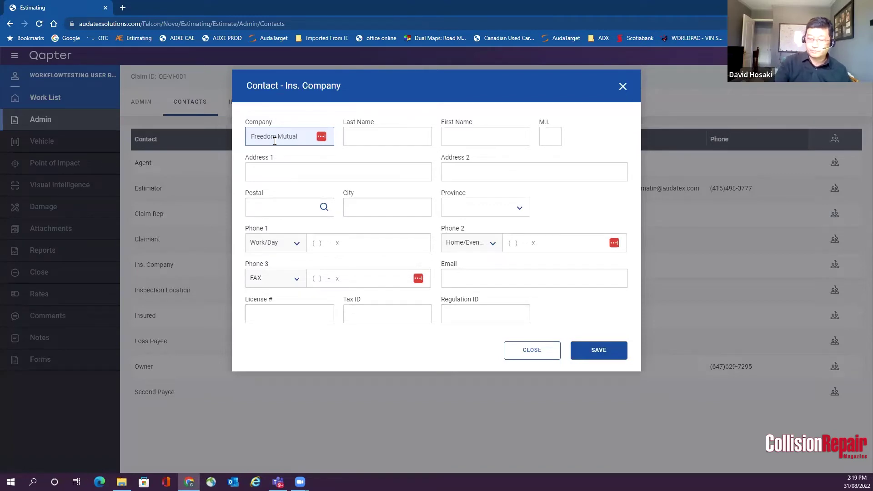
pyautogui.click(591, 352)
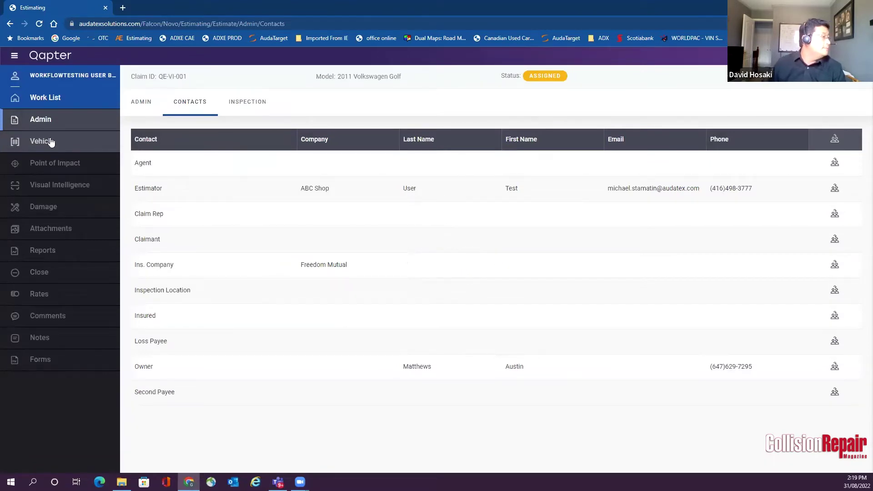
# - Send a photo request in English to the vehicle owner's existing phone number from the estimate's owner information
pyautogui.click(145, 105)
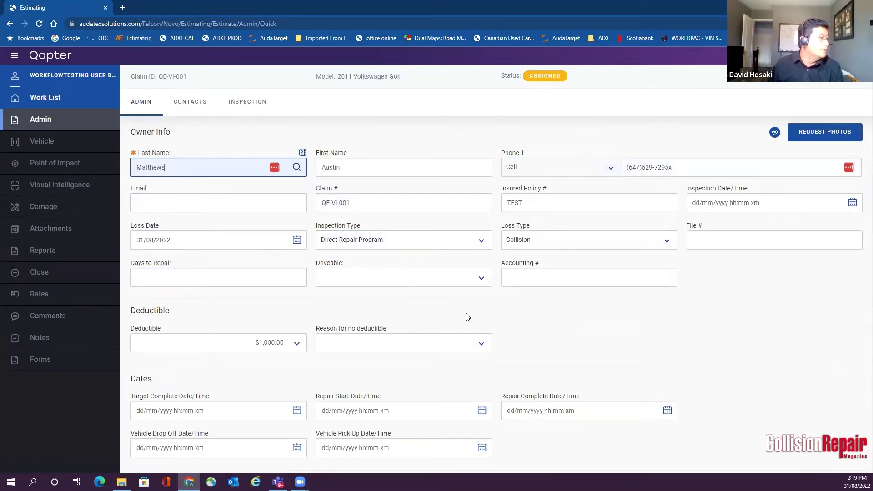
pyautogui.click(815, 132)
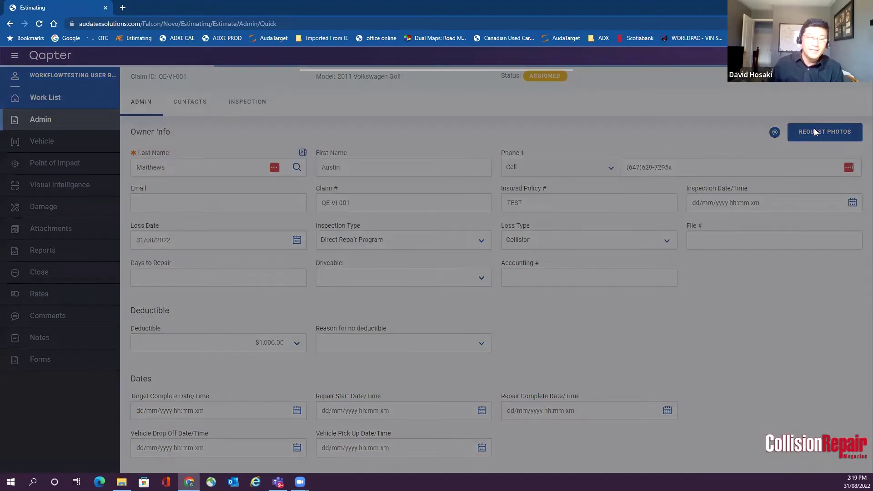
pyautogui.click(405, 185)
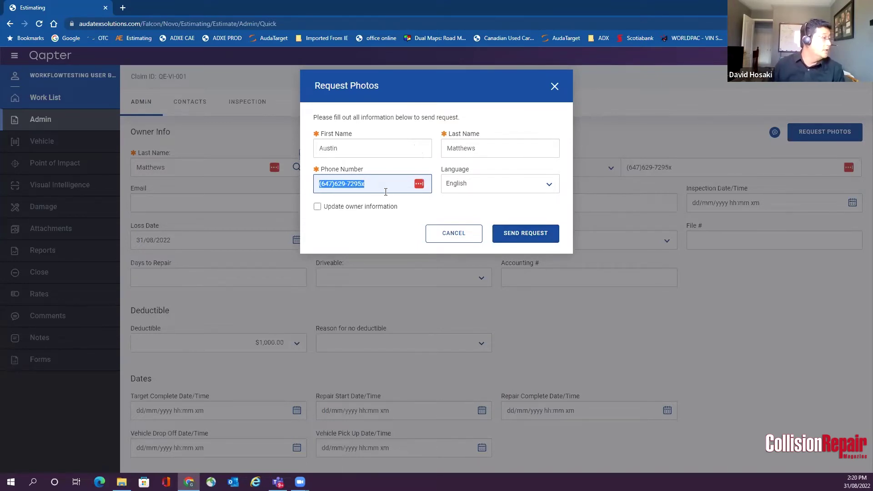
pyautogui.click(381, 187)
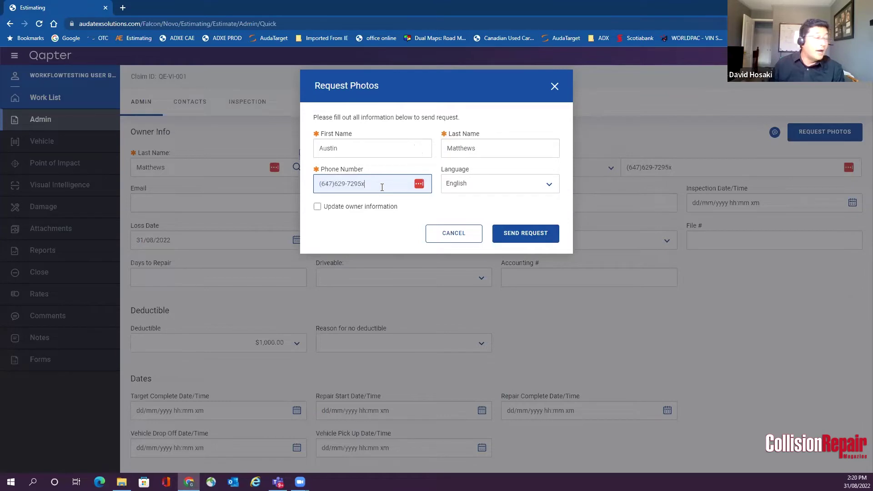
pyautogui.click(523, 235)
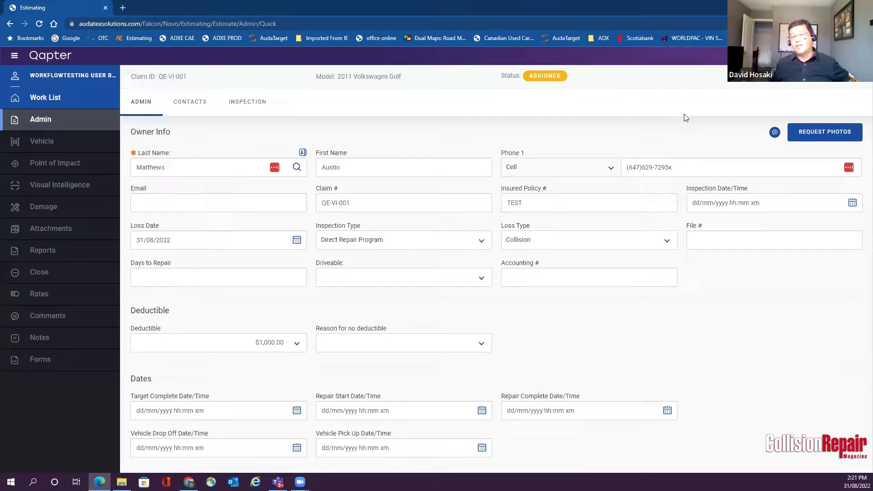
# - Switch to the Solera Guided Image Capture page, dismiss the quick tips, agree to the Terms of Service and start the photo capture
pyautogui.hotkey('alt', 'Tab')
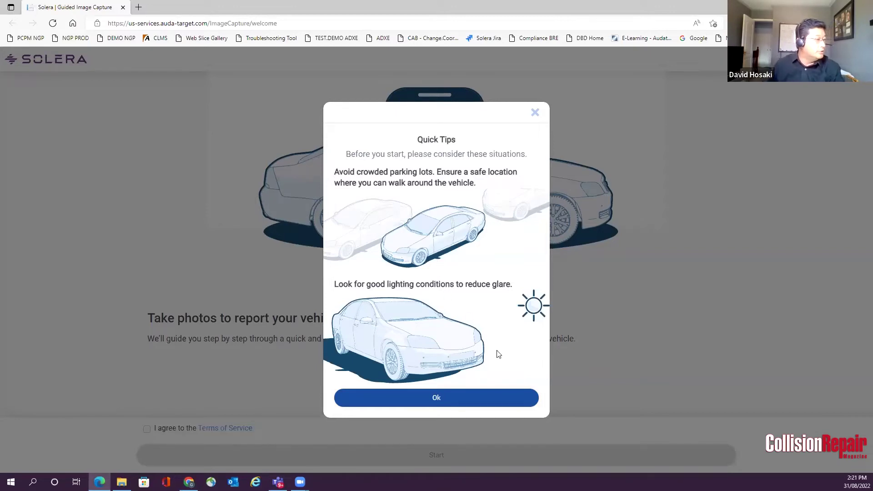
pyautogui.click(459, 401)
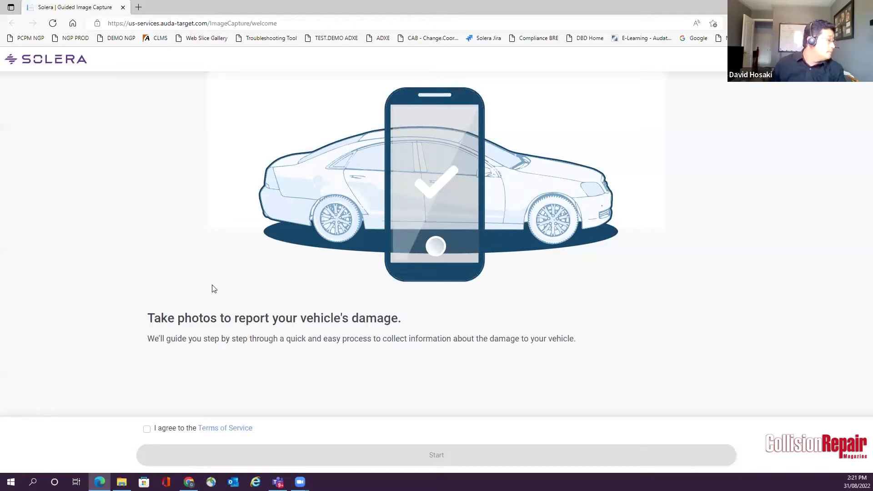
pyautogui.click(147, 429)
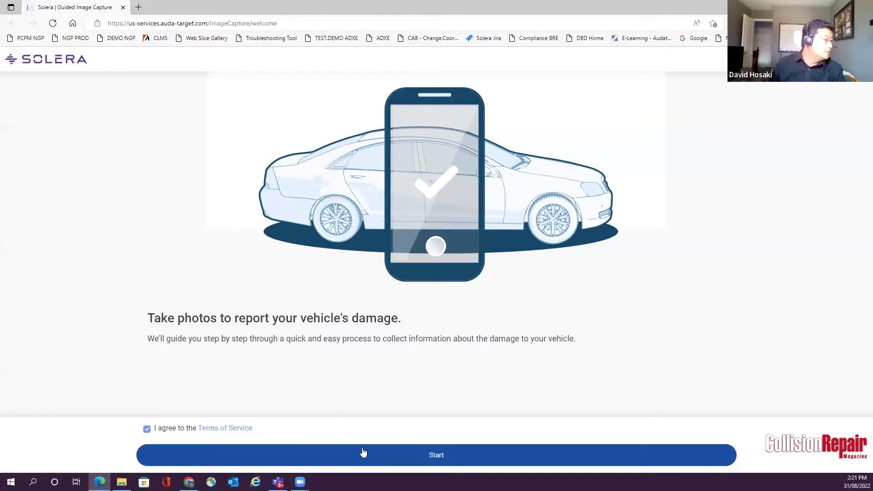
pyautogui.click(402, 461)
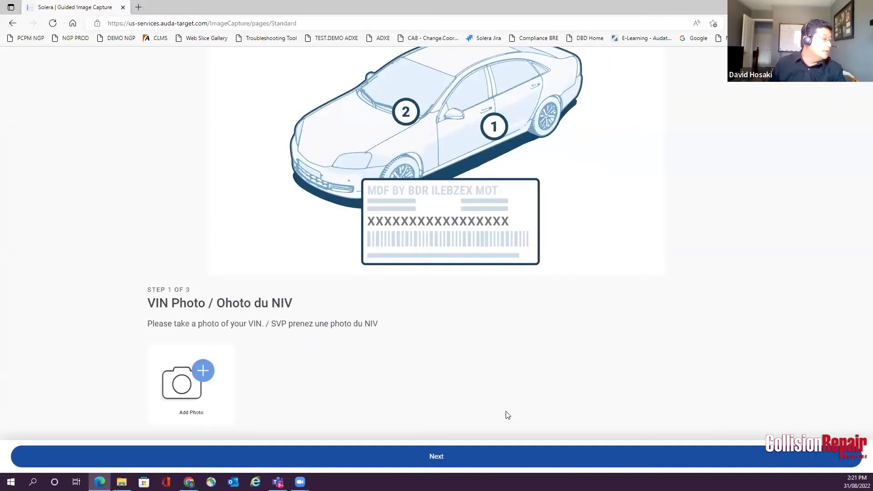
pyautogui.click(190, 383)
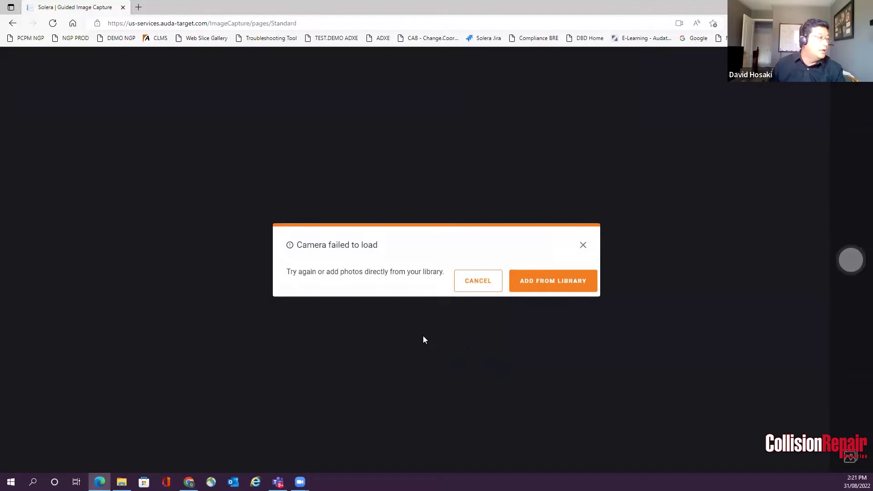
pyautogui.click(552, 286)
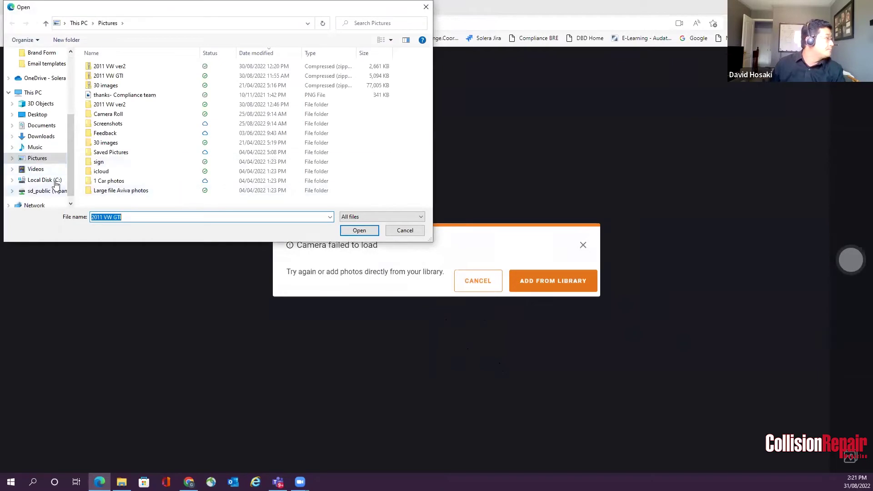
pyautogui.click(121, 66)
pyautogui.doubleClick(121, 66)
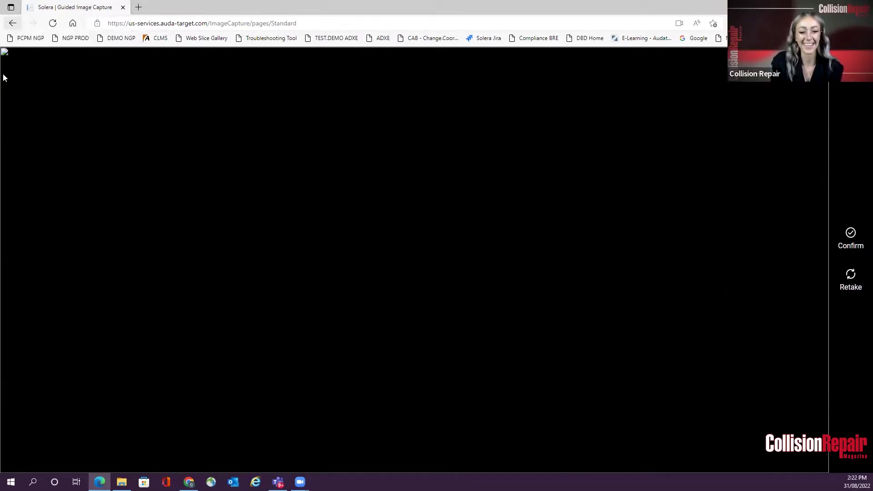
pyautogui.click(12, 23)
pyautogui.click(477, 399)
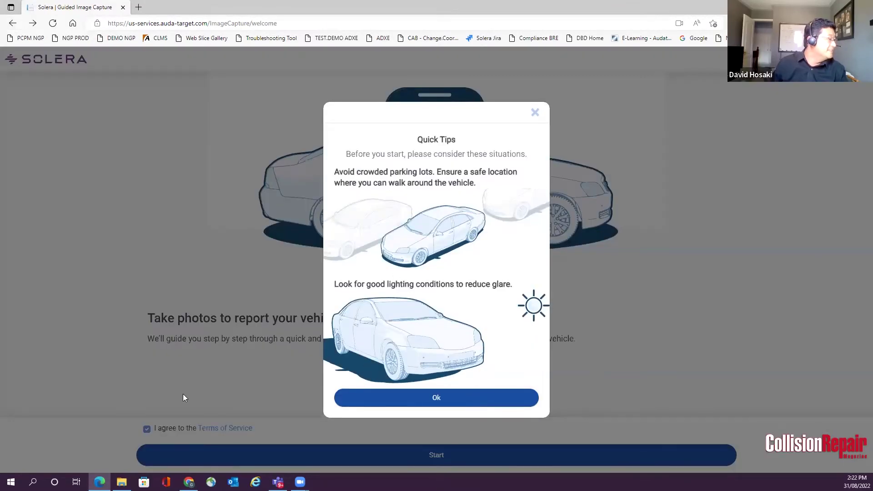
pyautogui.click(425, 460)
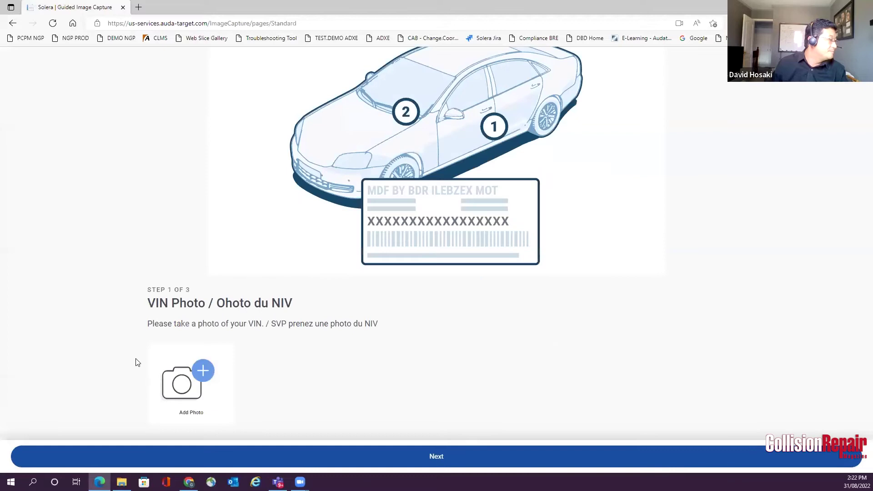
# - Add picture 1 from the 2011 VW ver2 folder in the photo library to the VIN Photo step and confirm it
pyautogui.click(191, 383)
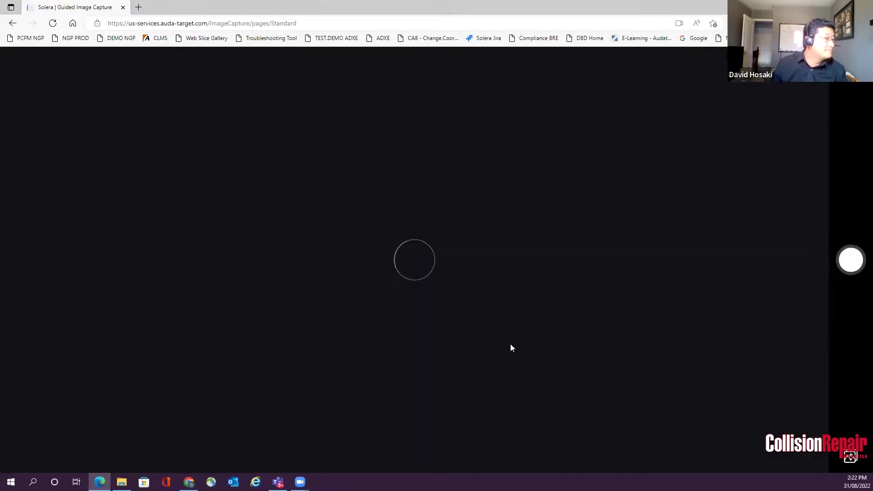
pyautogui.click(558, 282)
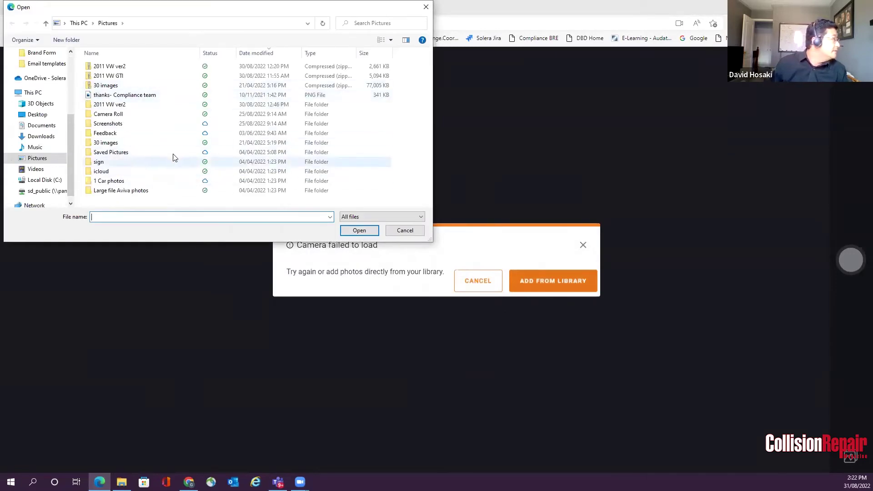
pyautogui.doubleClick(113, 105)
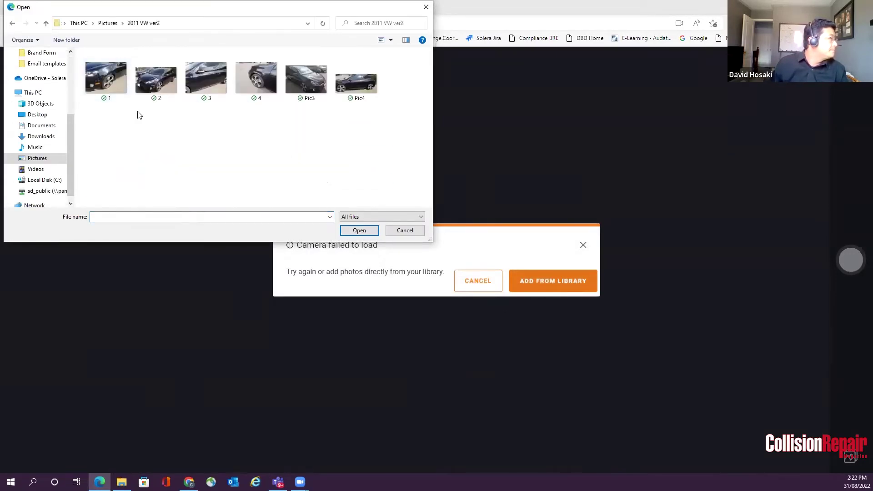
pyautogui.click(109, 79)
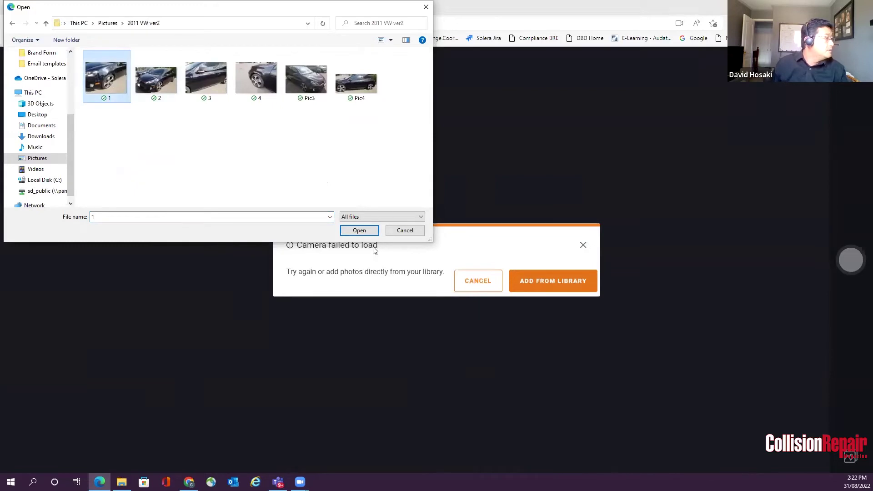
pyautogui.click(360, 231)
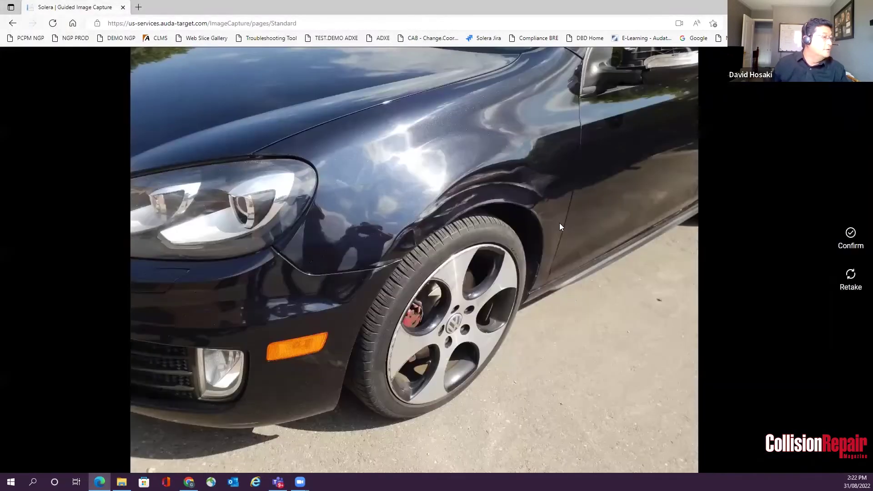
pyautogui.click(850, 233)
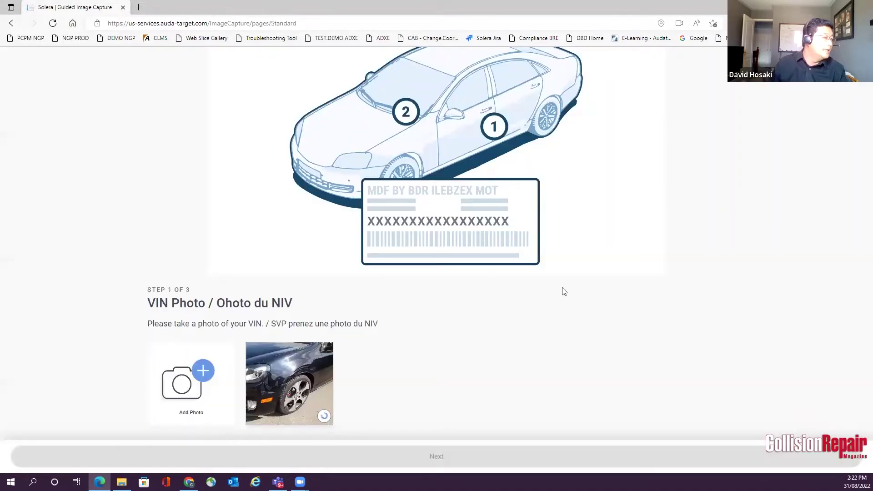
# - Add picture 2 from the 2011 VW ver2 folder to the VIN Photo step and confirm it
pyautogui.click(184, 382)
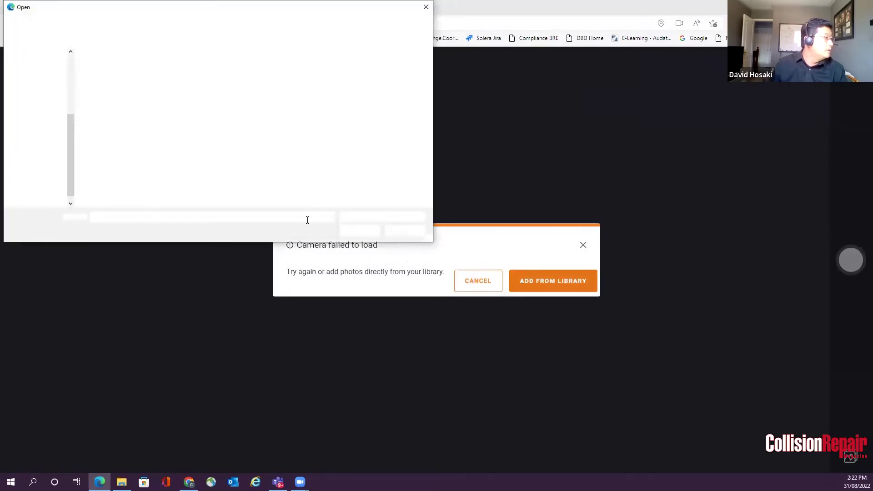
pyautogui.click(160, 84)
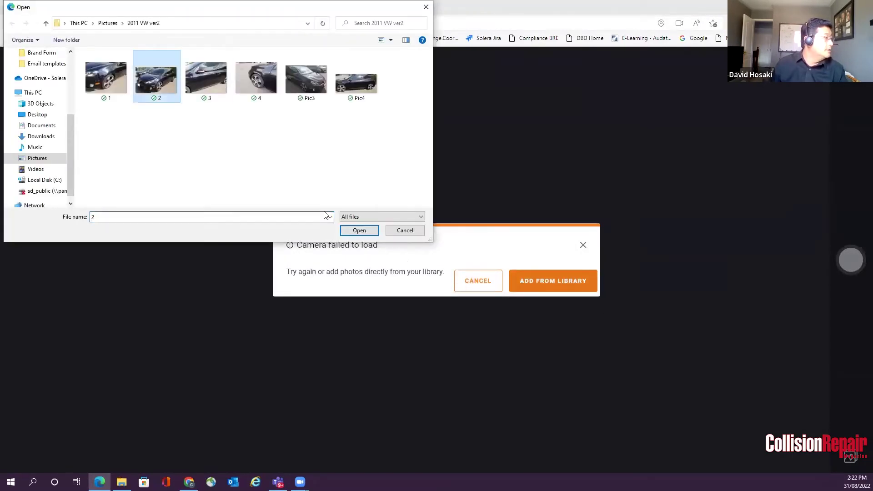
pyautogui.click(359, 230)
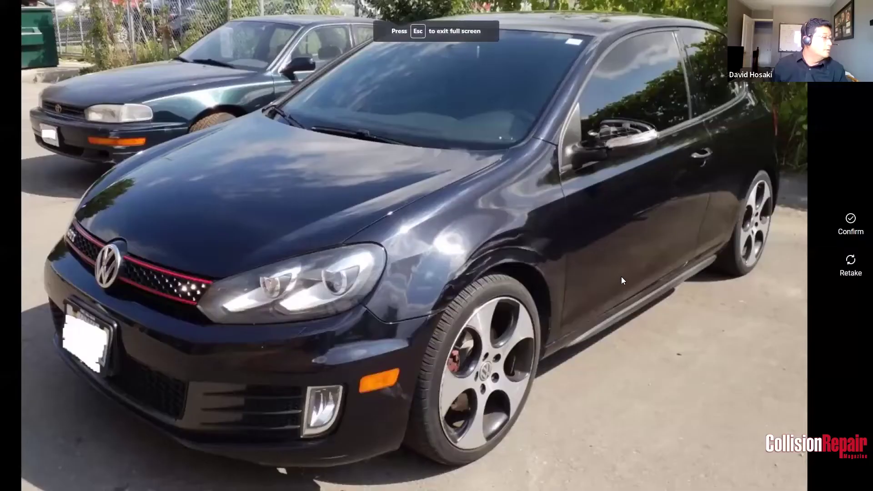
pyautogui.click(850, 220)
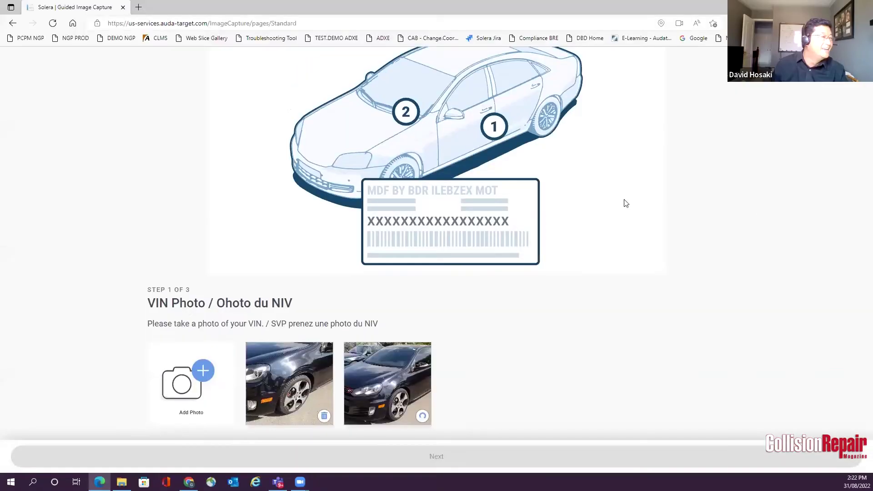
# - Add picture 3 from the 2011 VW ver2 folder to the VIN Photo step and confirm it
pyautogui.click(187, 384)
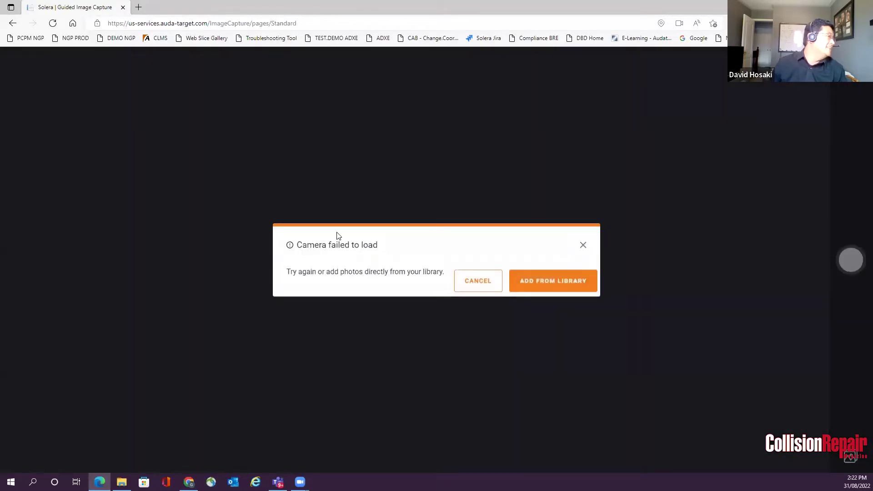
pyautogui.click(542, 274)
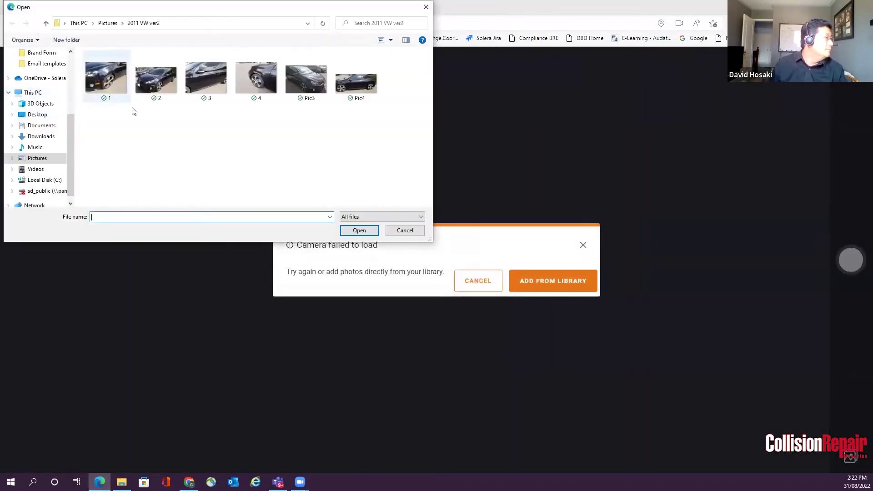
pyautogui.click(204, 80)
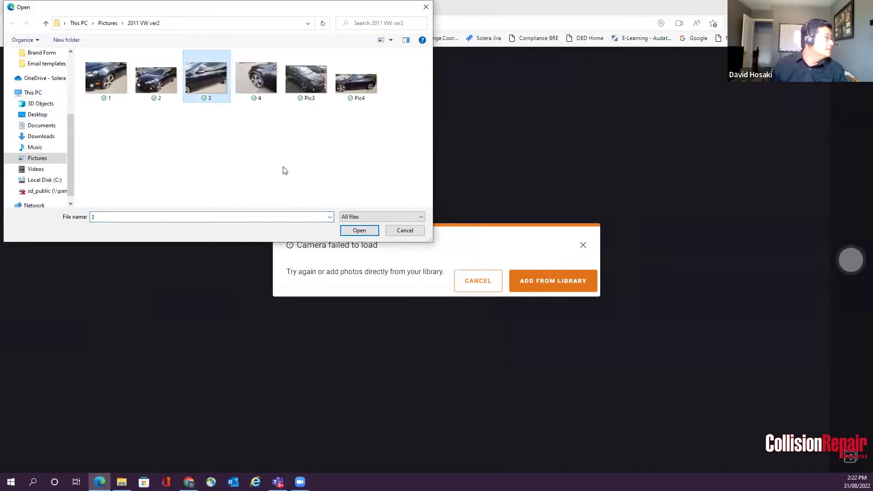
pyautogui.click(359, 231)
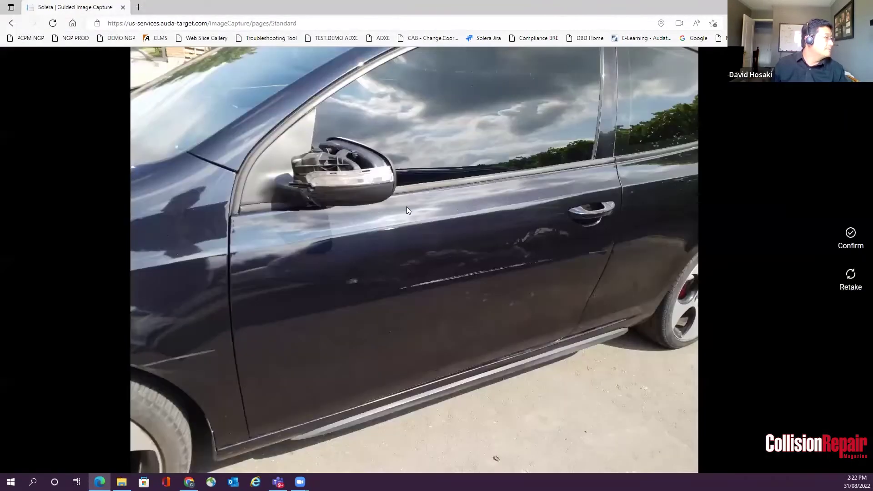
pyautogui.click(851, 235)
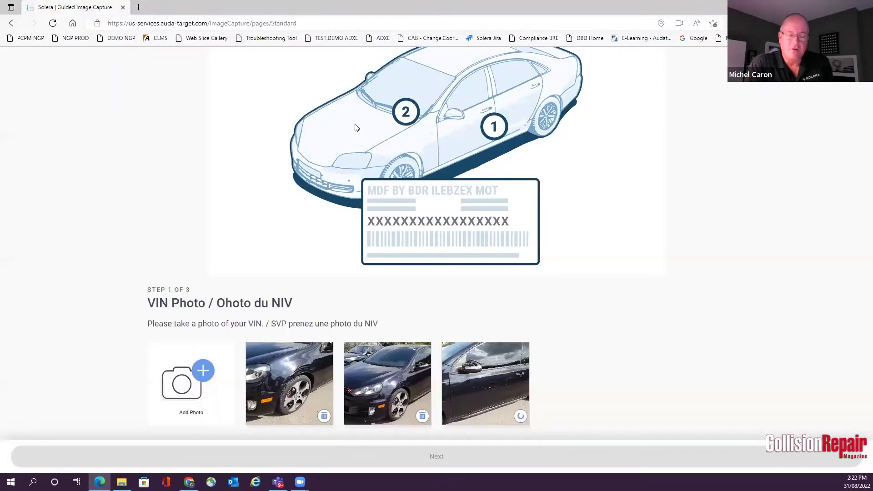
# - Add picture 4 from the 2011 VW ver2 folder to the VIN Photo step, confirm it and continue to the damaged-parts photos
pyautogui.click(220, 366)
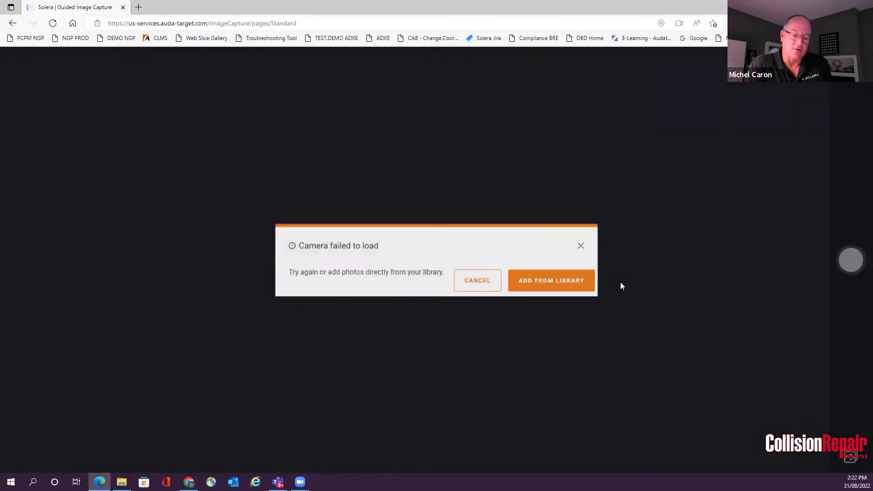
pyautogui.click(545, 273)
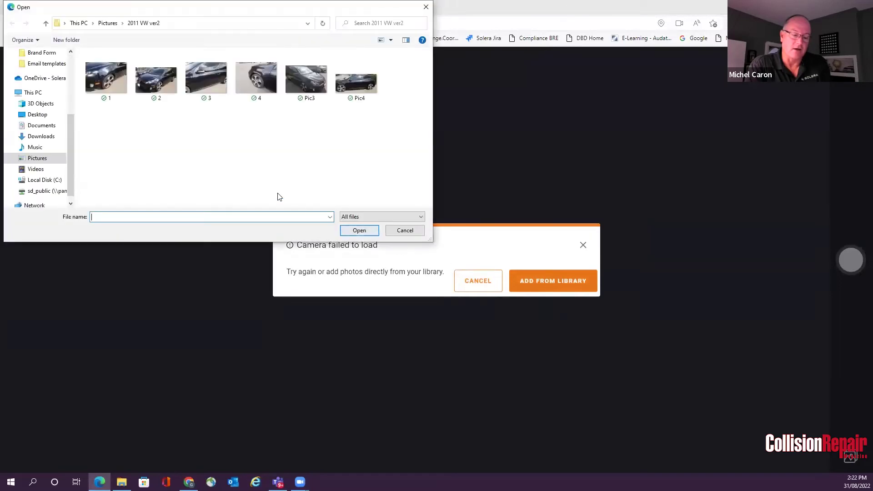
pyautogui.click(258, 80)
pyautogui.click(358, 231)
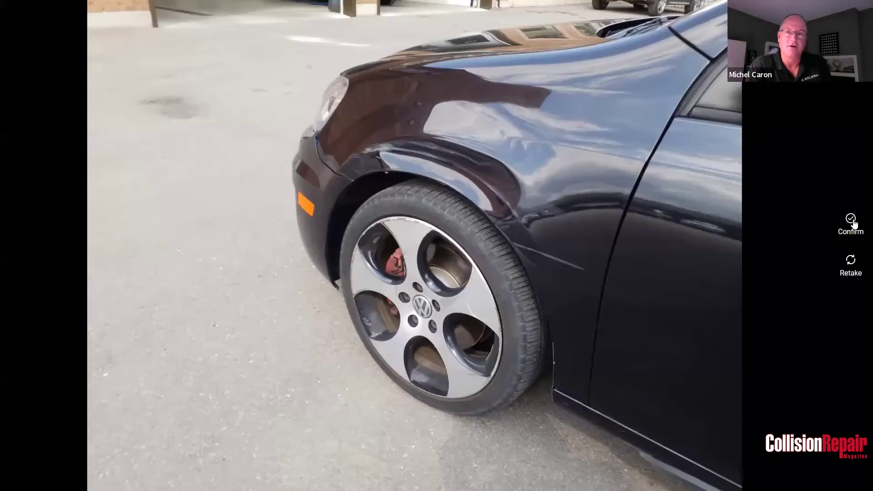
pyautogui.click(851, 220)
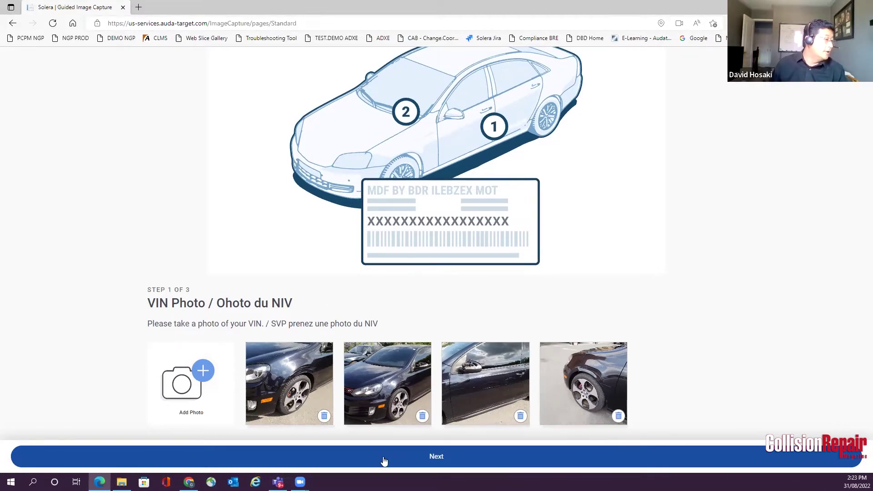
pyautogui.click(415, 457)
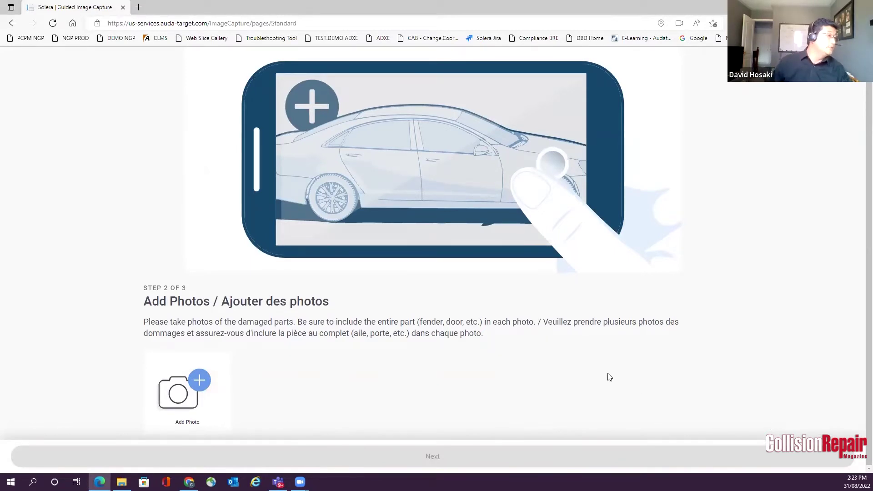
# - Add picture 1 from the 2011 VW ver2 folder in the photo library to the damaged-parts photos and confirm it
pyautogui.scroll(1, 621, 385)
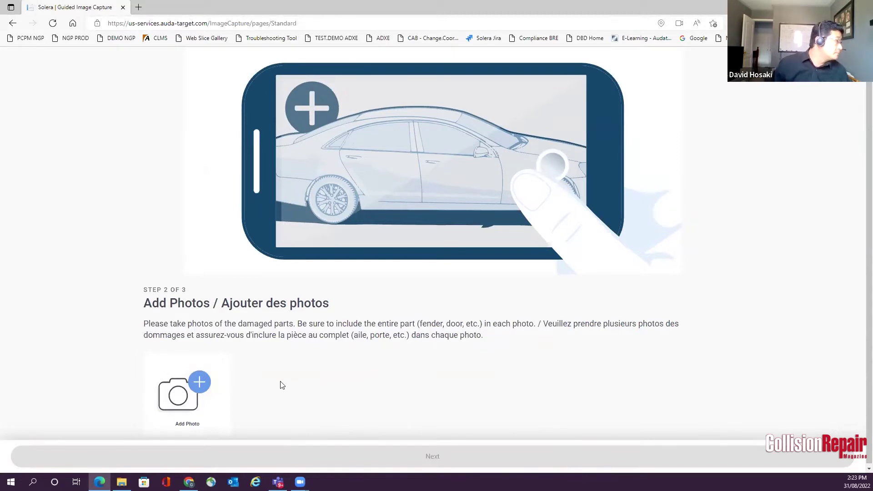
pyautogui.scroll(-1, 281, 385)
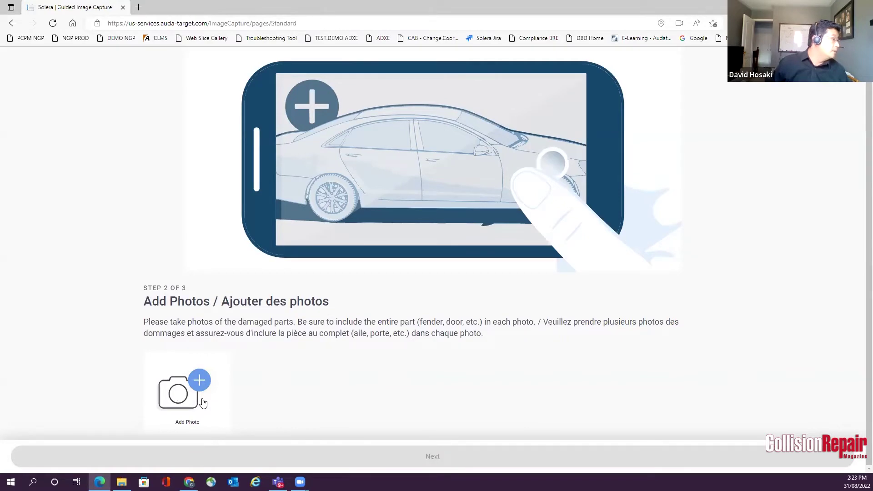
pyautogui.click(183, 393)
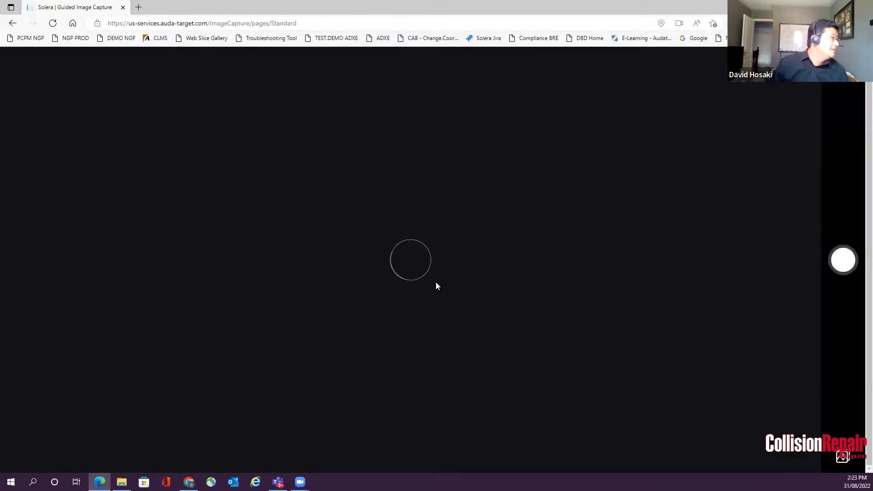
pyautogui.click(538, 282)
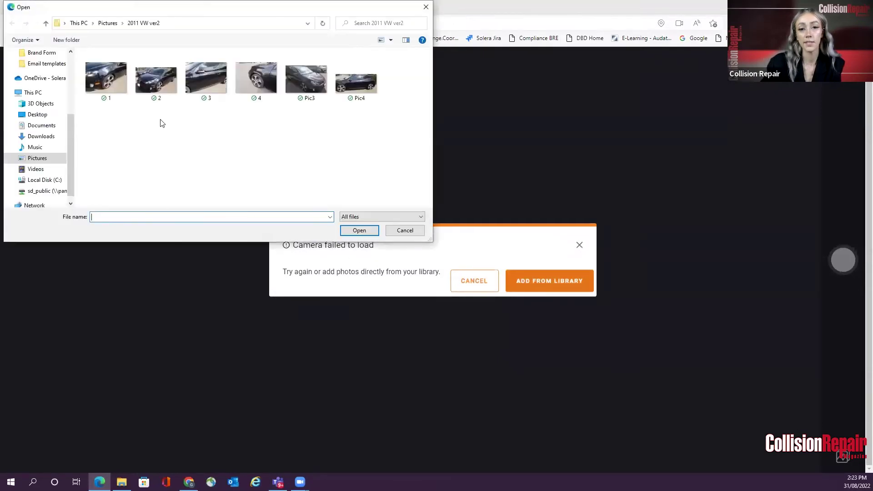
pyautogui.click(111, 86)
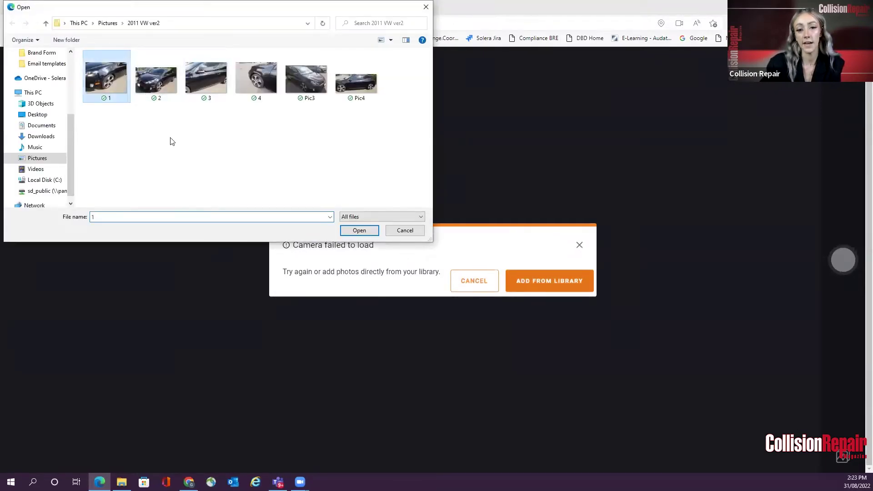
pyautogui.press('Return')
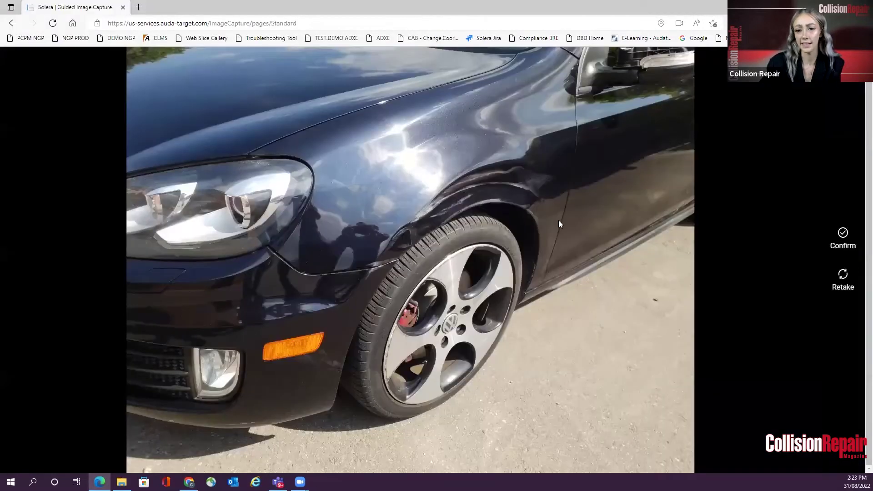
pyautogui.click(844, 235)
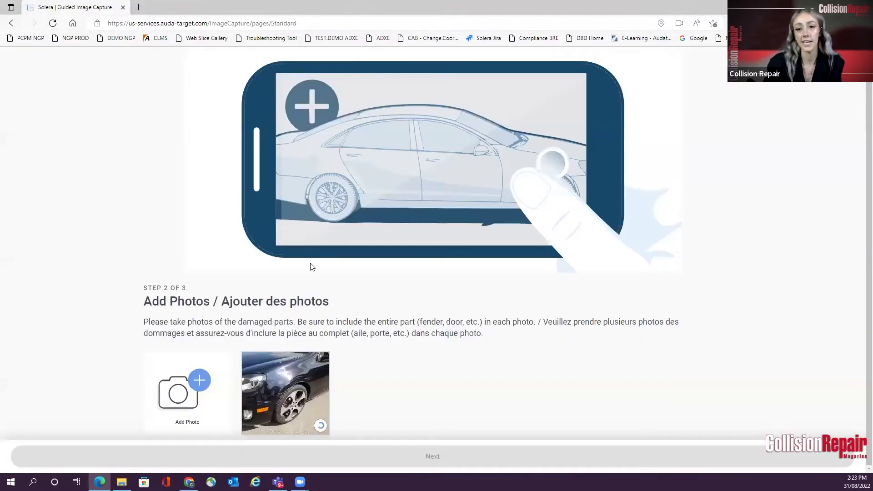
# - Add picture 2 from the 2011 VW ver2 folder to the damaged-parts photos and confirm it
pyautogui.click(197, 364)
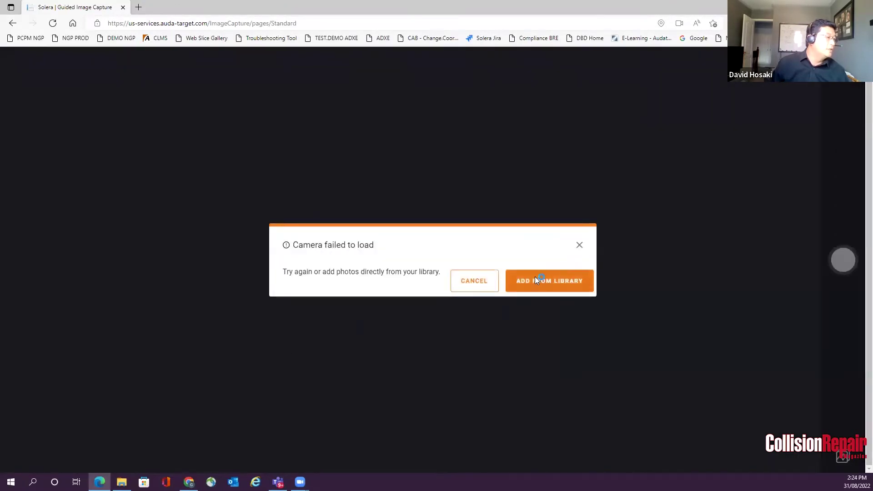
pyautogui.click(523, 280)
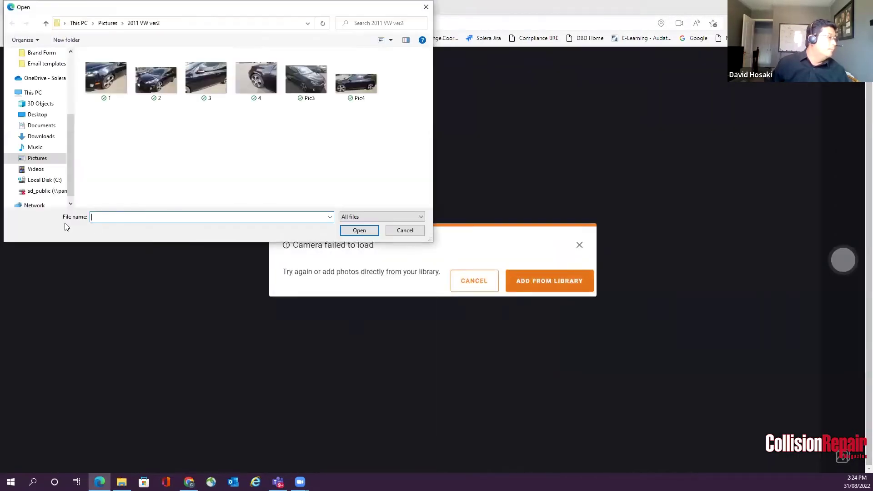
pyautogui.click(156, 77)
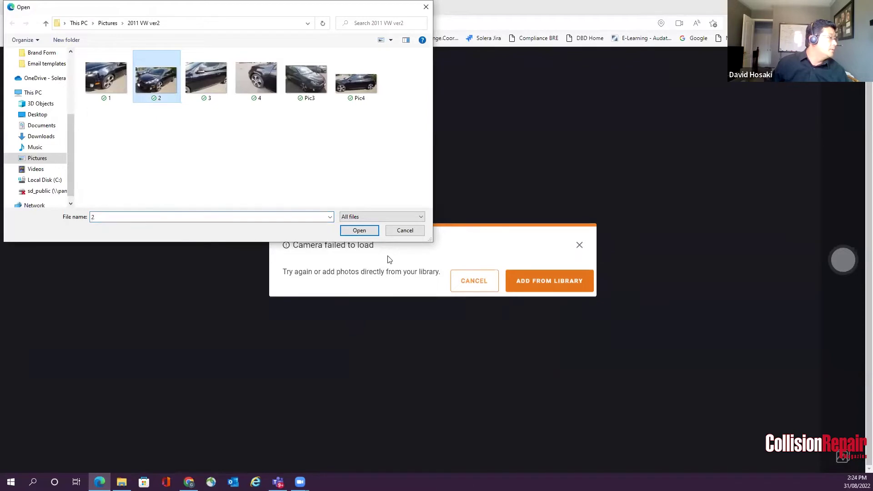
pyautogui.press('Return')
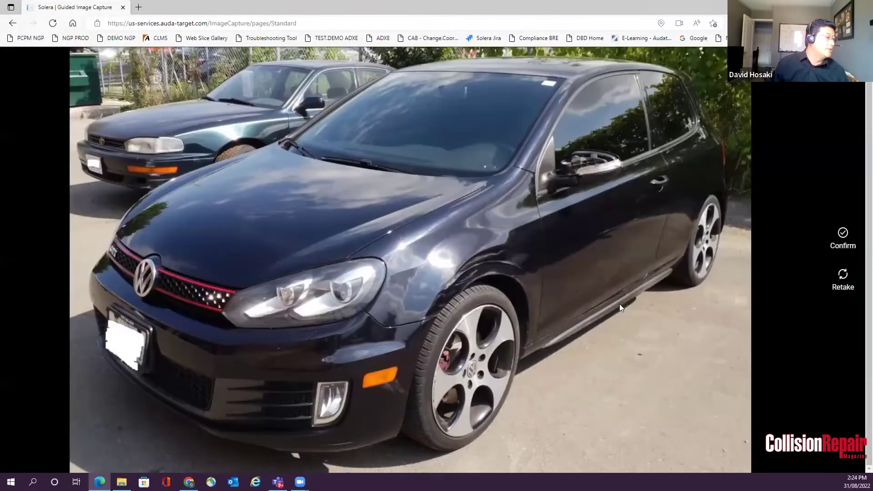
pyautogui.click(843, 237)
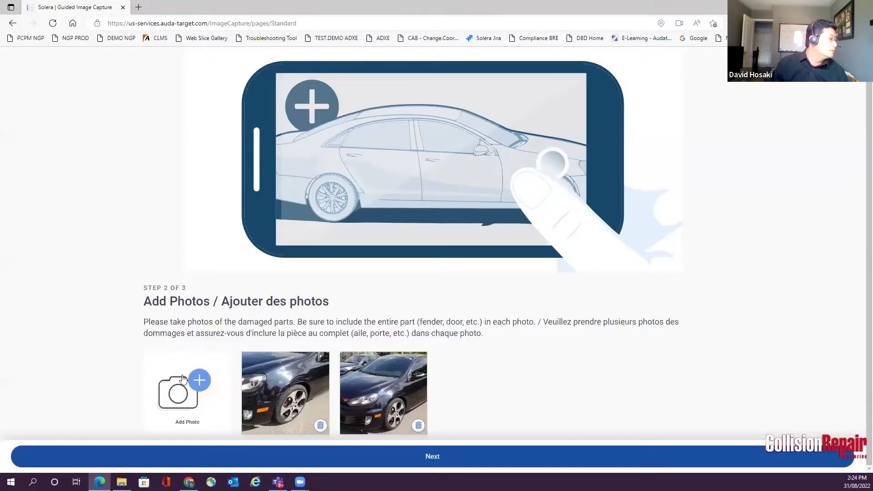
# - Add picture 3 from the 2011 VW ver2 folder to the damaged-parts photos and confirm it
pyautogui.click(181, 394)
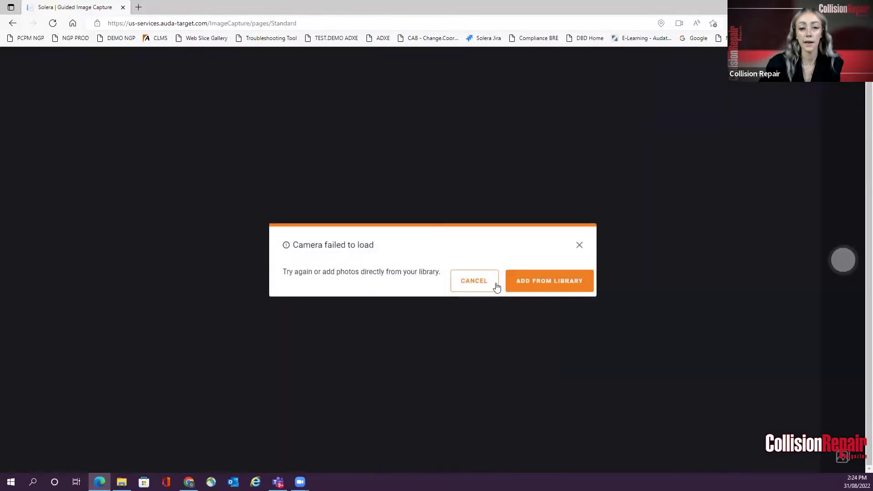
pyautogui.click(571, 282)
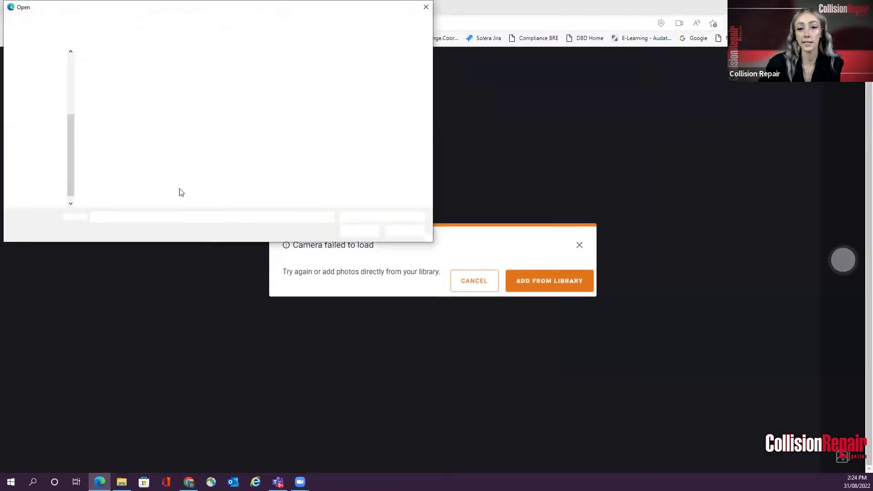
pyautogui.click(206, 78)
pyautogui.click(357, 230)
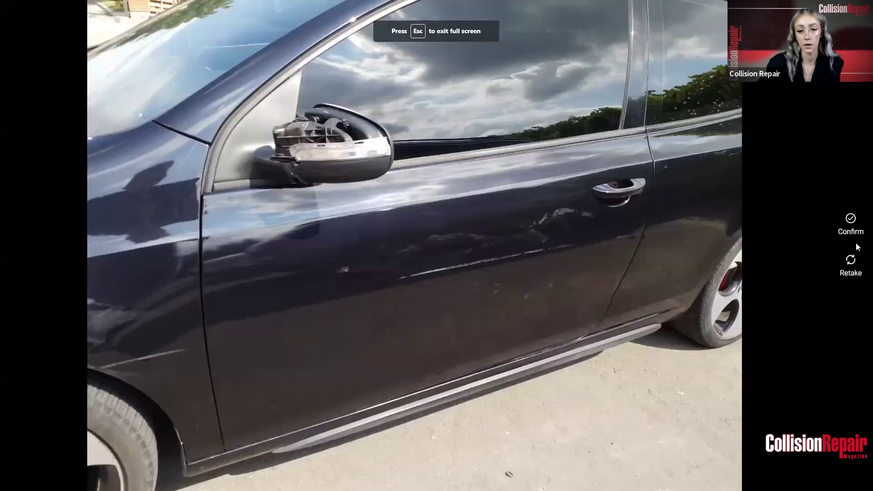
pyautogui.click(850, 221)
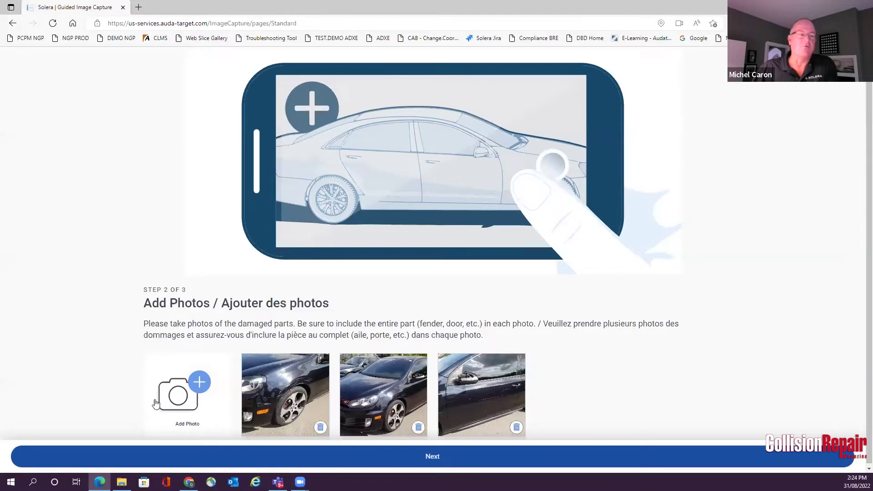
# - Add picture 4 from the 2011 VW ver2 folder to the damaged-parts photos and confirm it
pyautogui.click(181, 402)
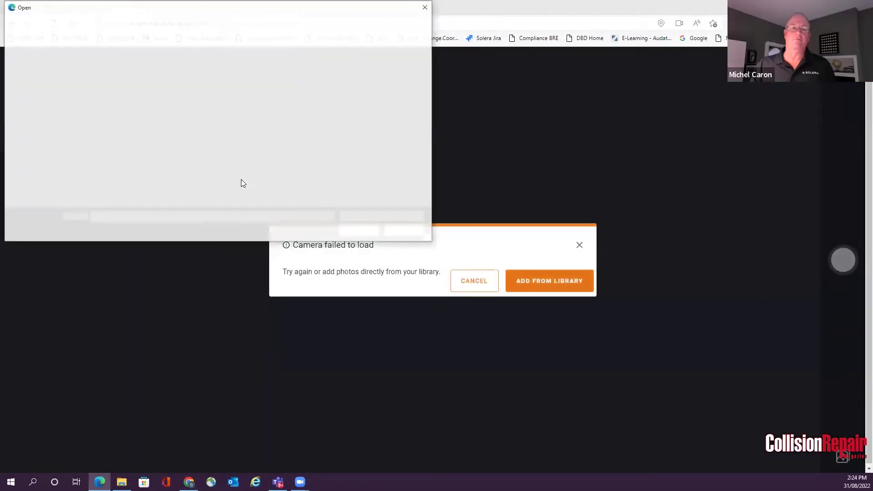
pyautogui.click(256, 77)
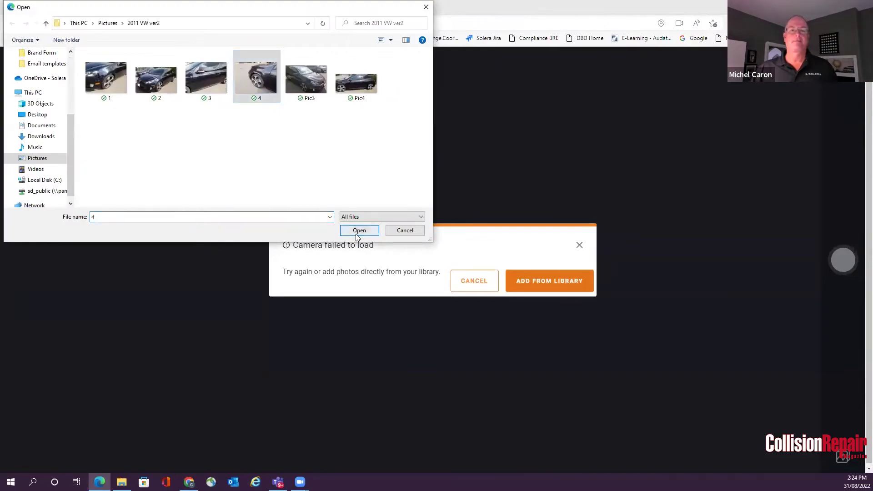
pyautogui.click(358, 231)
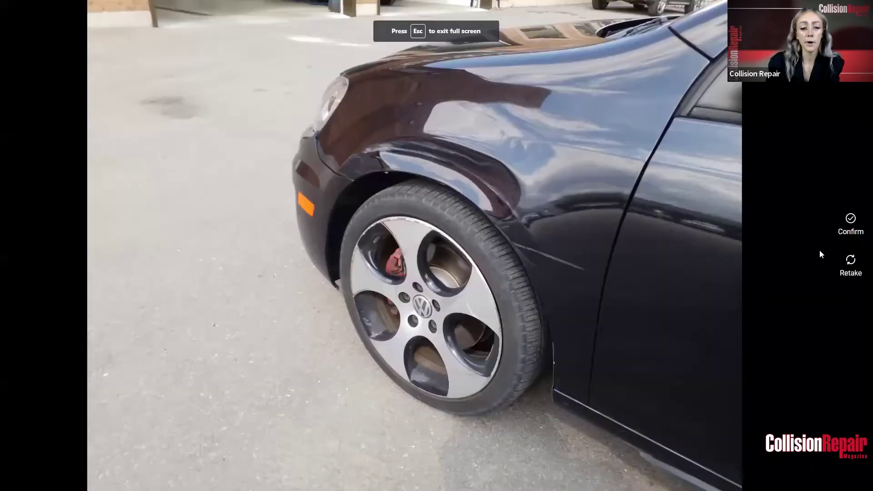
pyautogui.click(850, 222)
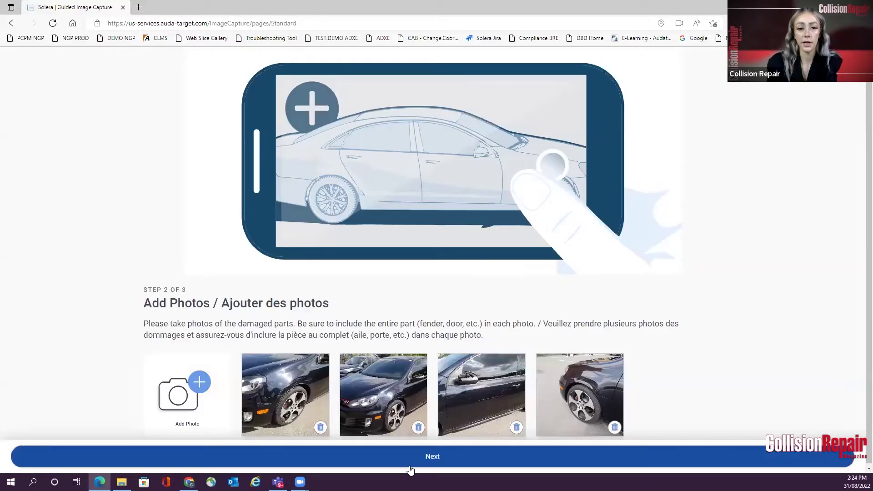
# - Continue to the final review, check the VIN photos and submit the vehicle information without comments
pyautogui.click(423, 460)
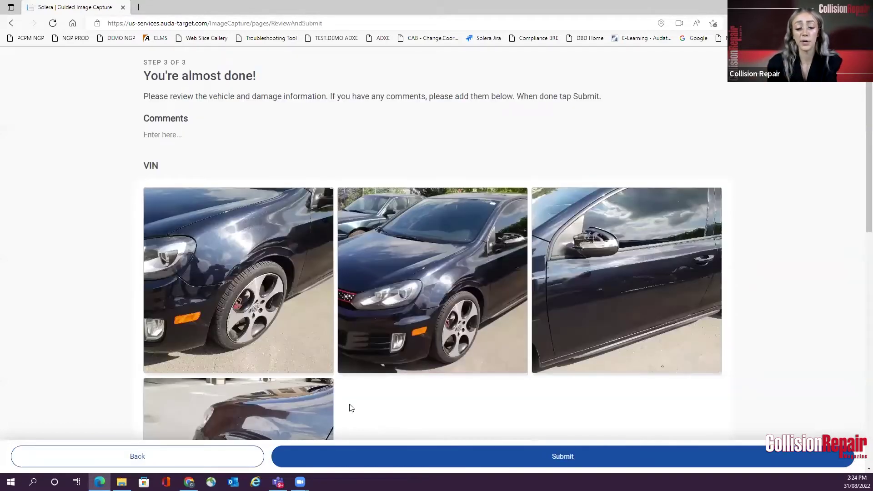
pyautogui.scroll(-3, 349, 404)
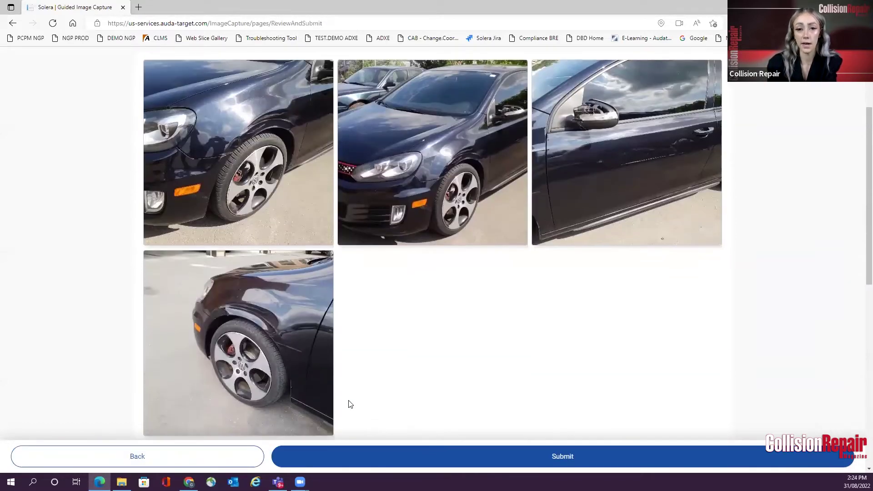
pyautogui.scroll(1, 409, 390)
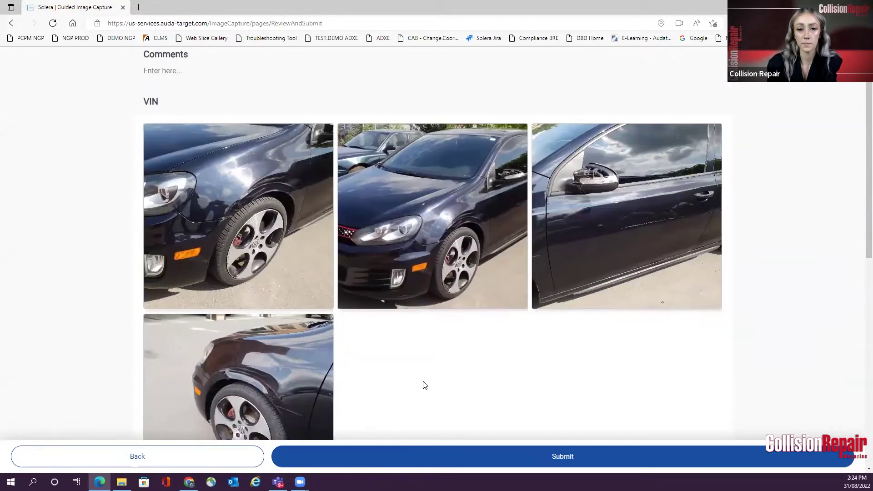
pyautogui.click(540, 462)
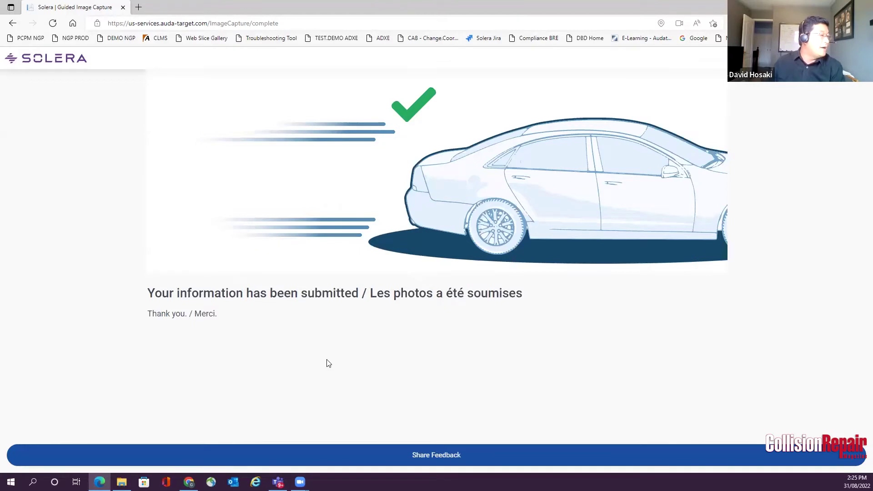
# - Share feedback with a star rating for the app's ease of use and close the image capture page
pyautogui.click(450, 455)
pyautogui.click(459, 249)
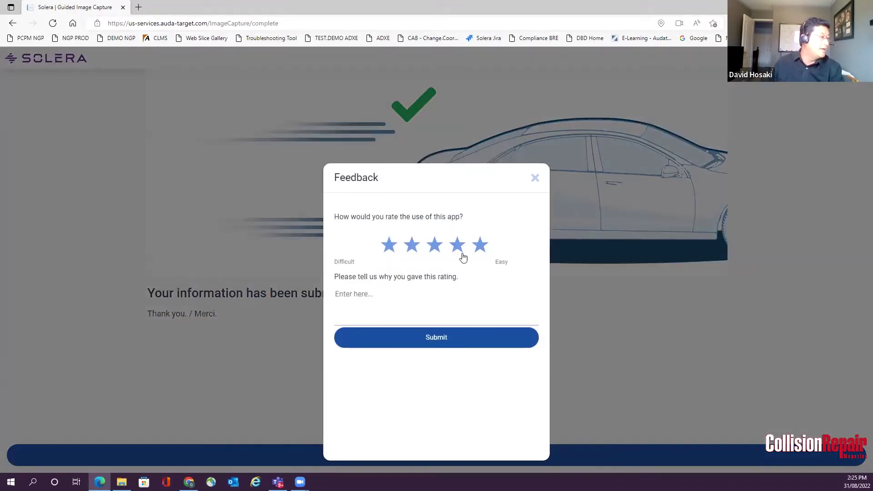
pyautogui.click(460, 339)
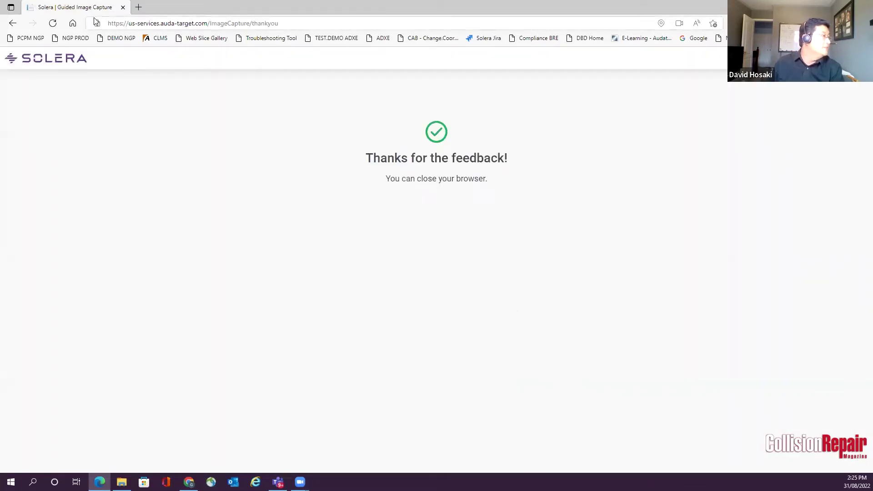
pyautogui.click(123, 8)
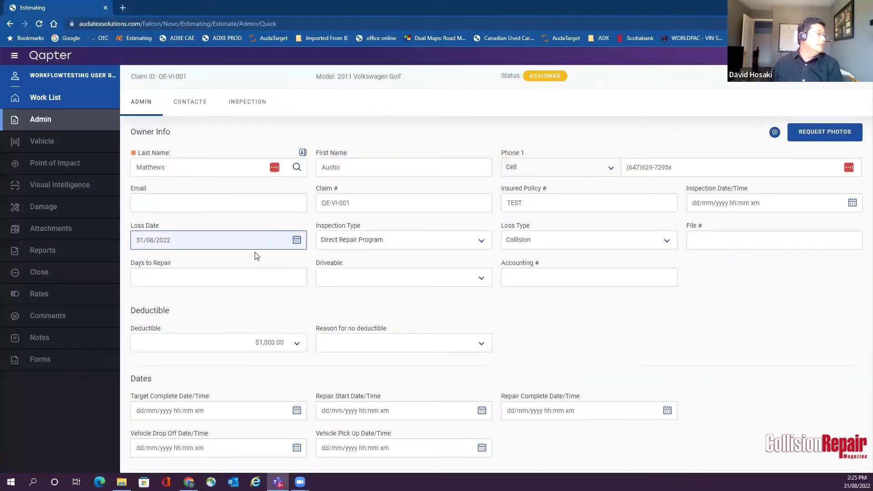
# - Open the first VIN photo in the attachments of the 2011 Volkswagen Golf estimate in Qapter
pyautogui.click(245, 270)
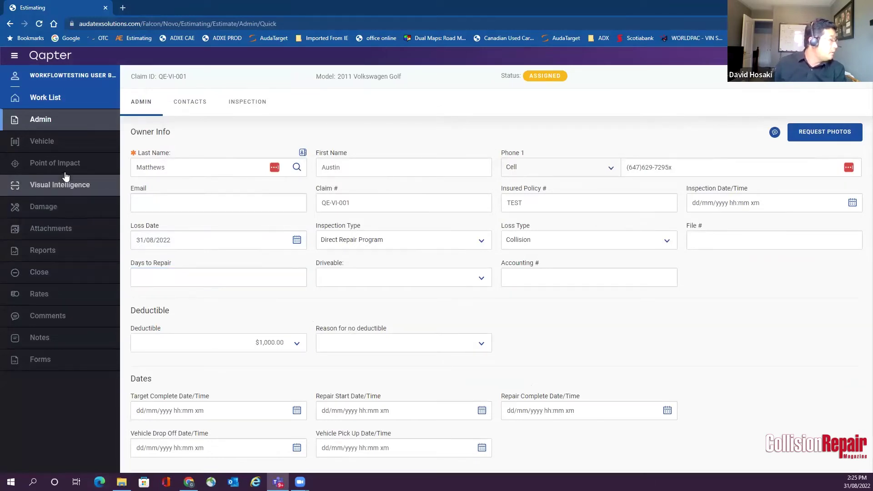
pyautogui.click(50, 142)
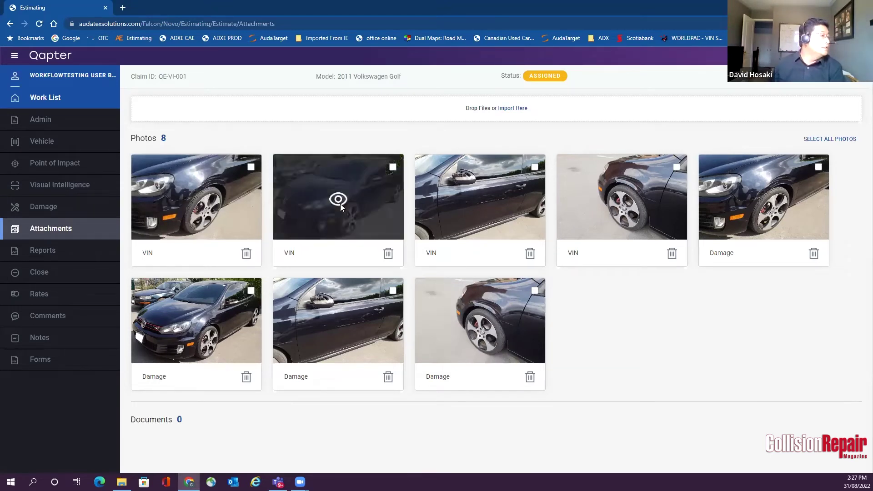
pyautogui.click(177, 203)
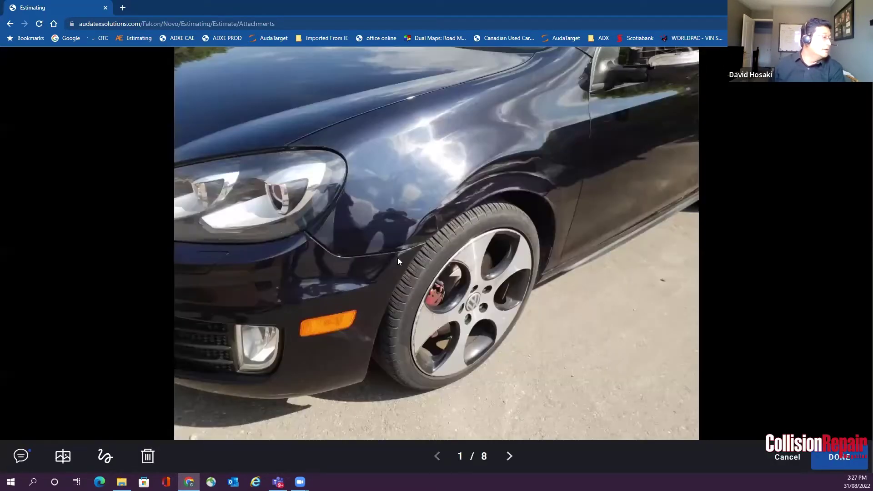
# - Draw a freehand red loop of medium thickness around the front fender damage above the wheel on the photo
pyautogui.click(105, 456)
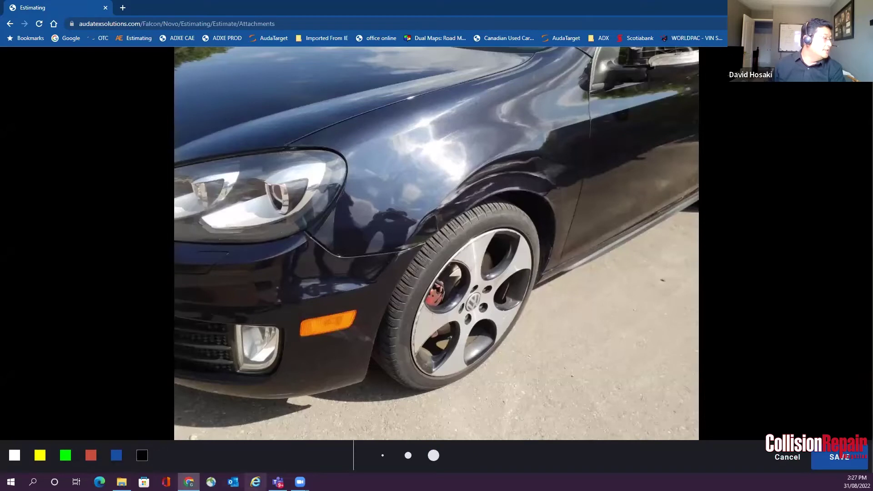
pyautogui.click(405, 457)
pyautogui.click(91, 455)
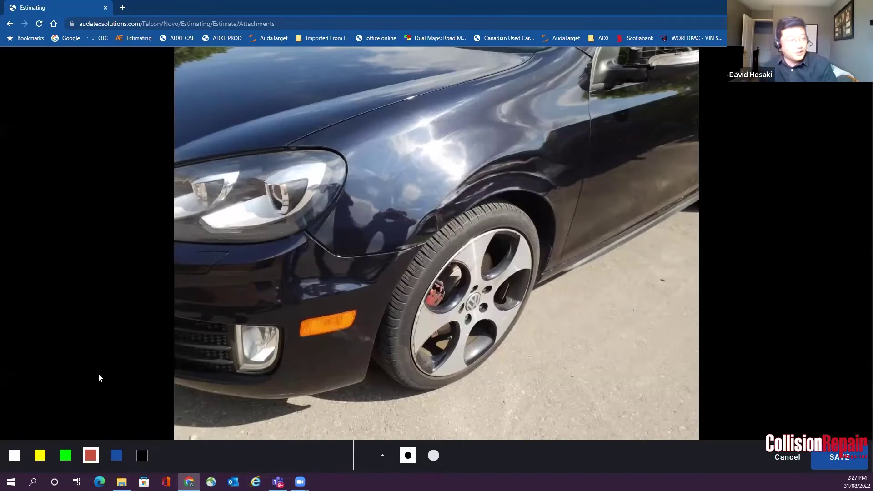
pyautogui.moveTo(383, 210)
pyautogui.mouseDown()
pyautogui.moveTo(328, 232)
pyautogui.moveTo(478, 241)
pyautogui.moveTo(469, 173)
pyautogui.moveTo(377, 180)
pyautogui.moveTo(366, 197)
pyautogui.mouseUp()
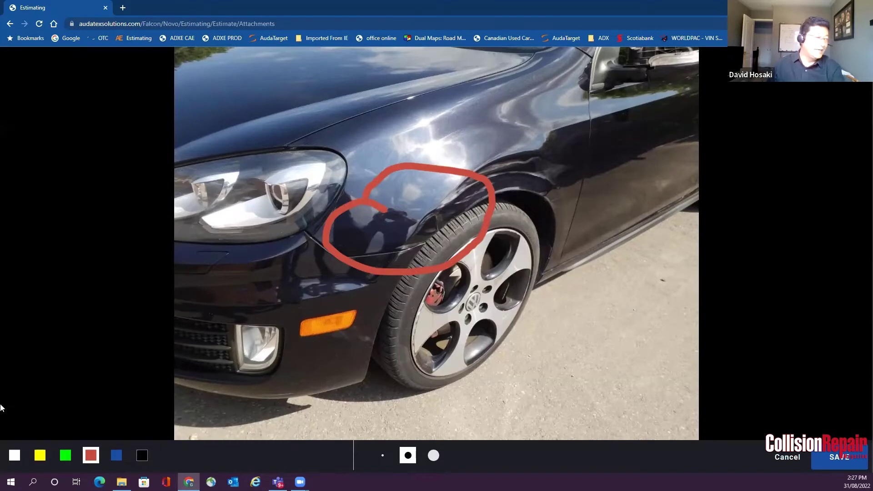
# - Draw a red stroke from near the side mirror toward the circled fender damage and save the annotated photo
pyautogui.click(72, 455)
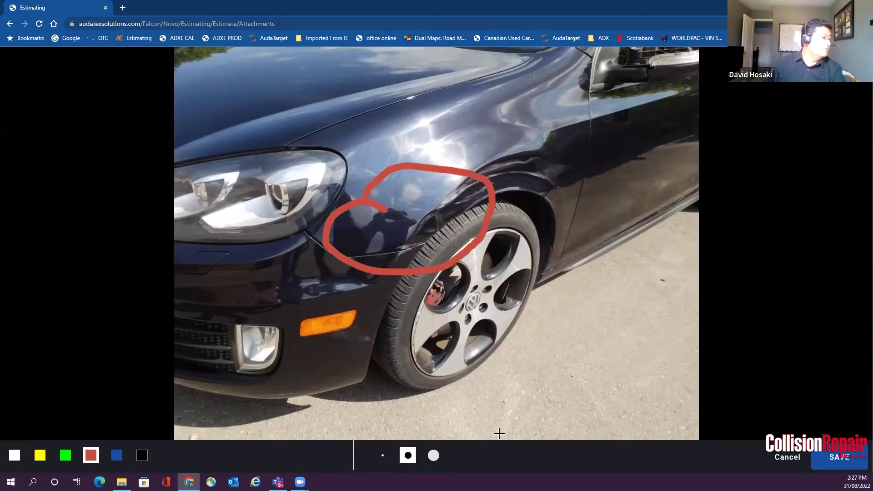
pyautogui.moveTo(605, 108); pyautogui.dragTo(485, 167)
pyautogui.click(841, 462)
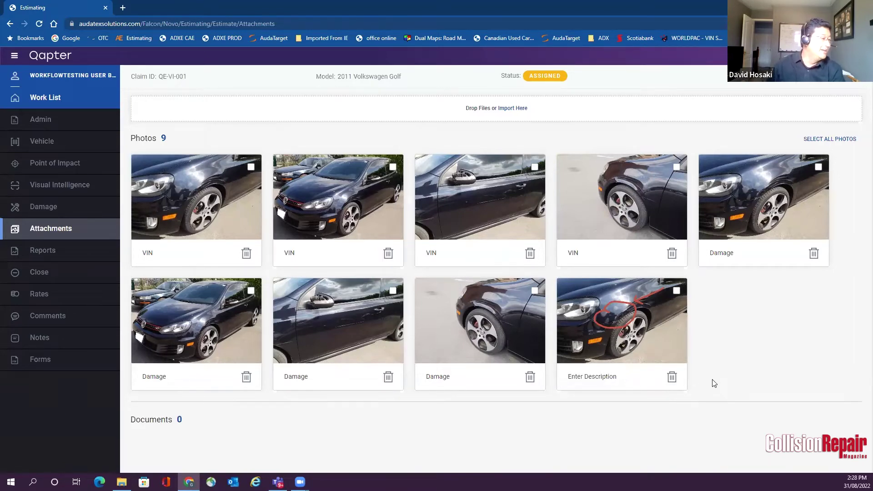
# - Delete the photo annotated with red markings from the claim's attachments
pyautogui.click(671, 379)
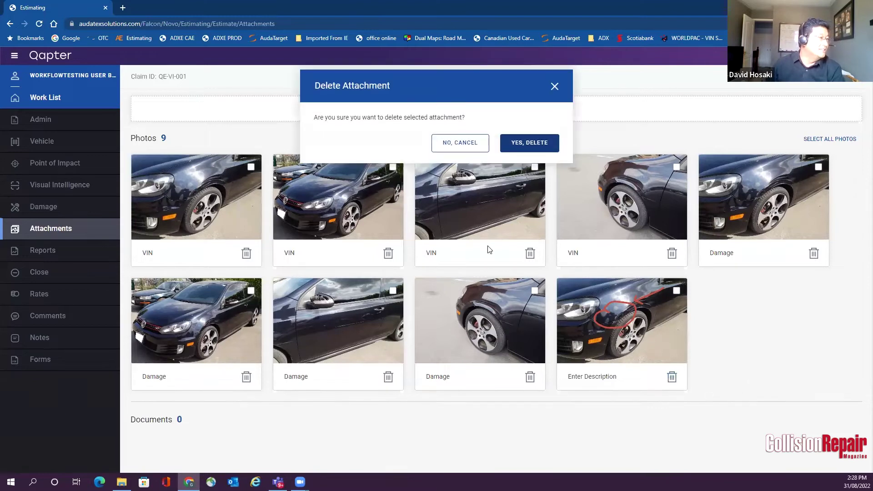
pyautogui.click(526, 146)
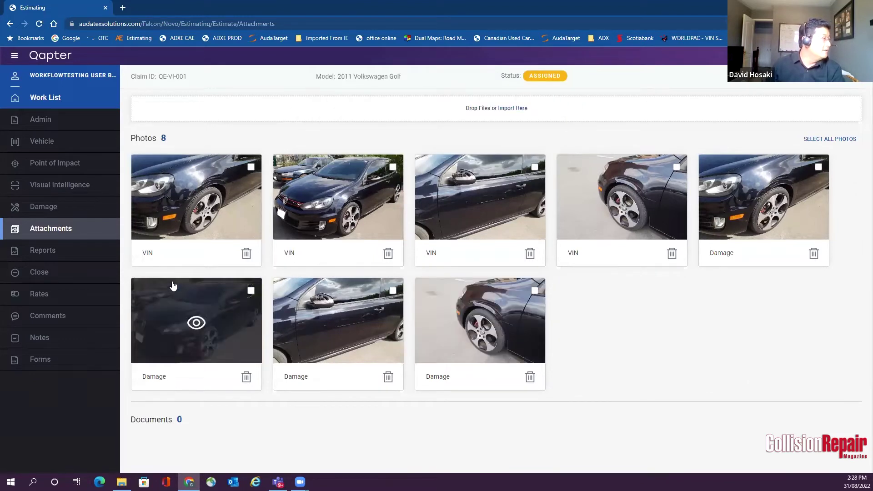
# - Run the Visual Intelligence analysis on the claim's zone photos and dismiss the default rate notice
pyautogui.click(59, 189)
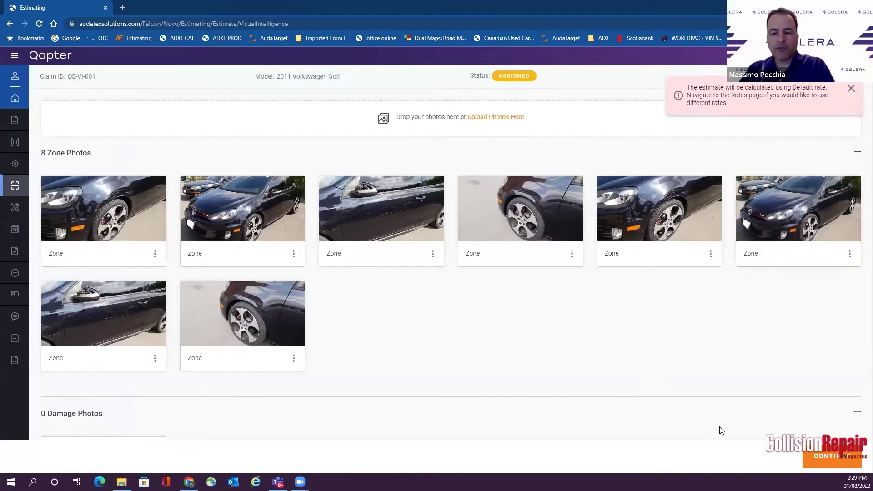
pyautogui.click(835, 464)
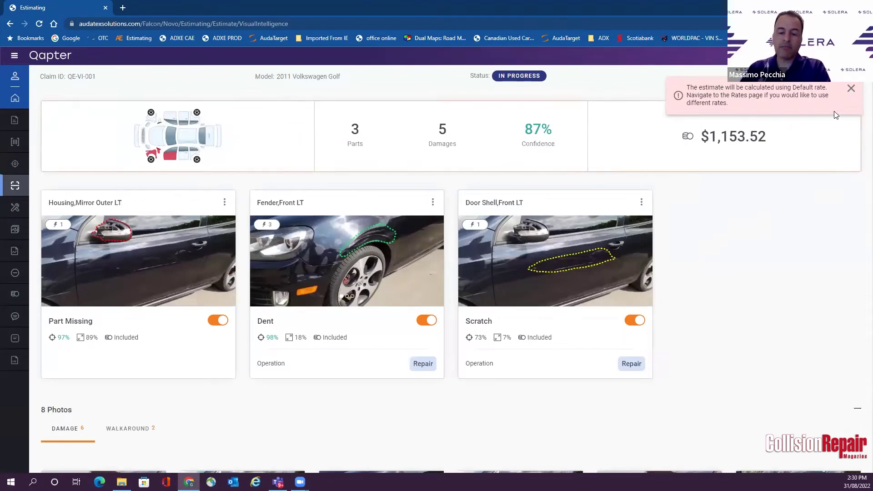
pyautogui.click(851, 89)
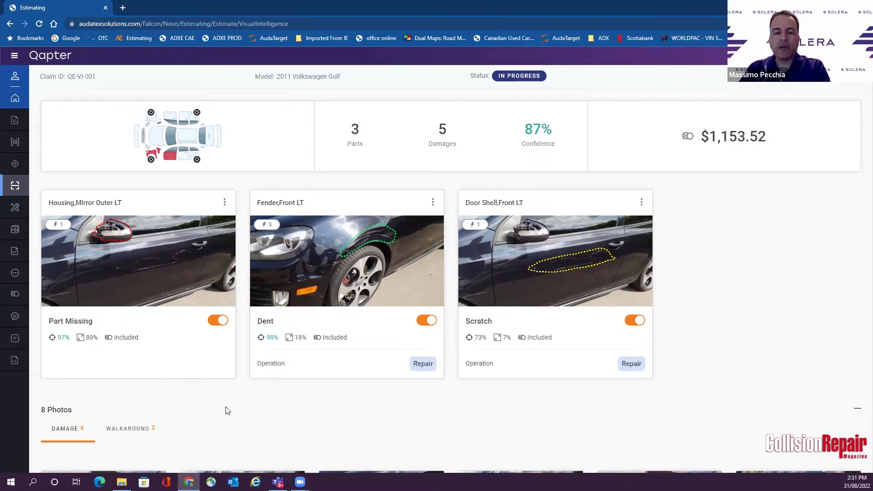
# - Examine the masked damage photos of the left outer mirror, front door and front fender, and close the photo viewer
pyautogui.click(126, 249)
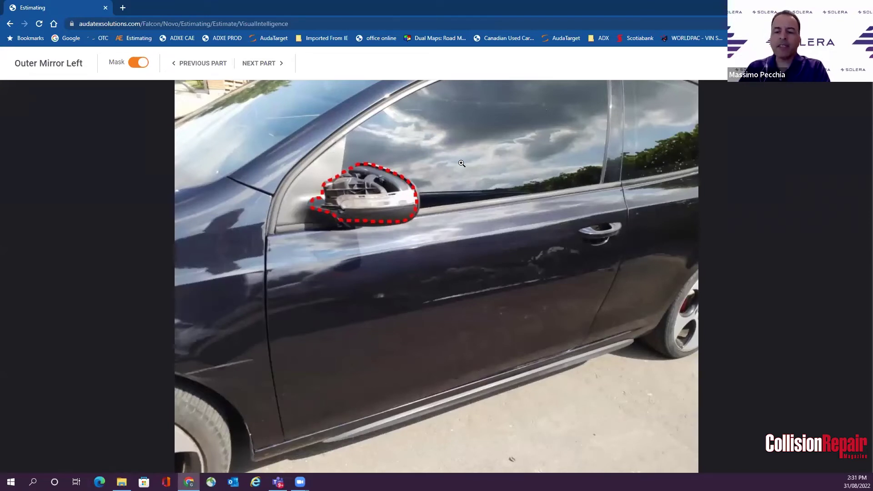
pyautogui.click(266, 66)
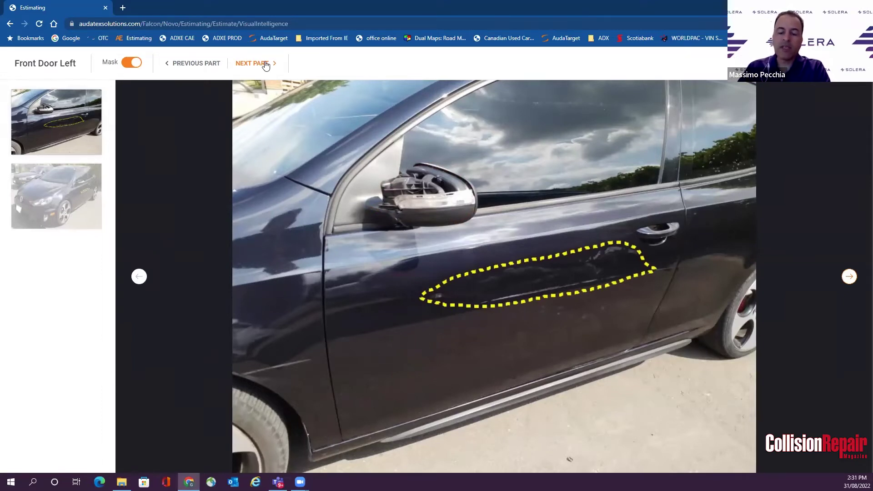
pyautogui.click(266, 65)
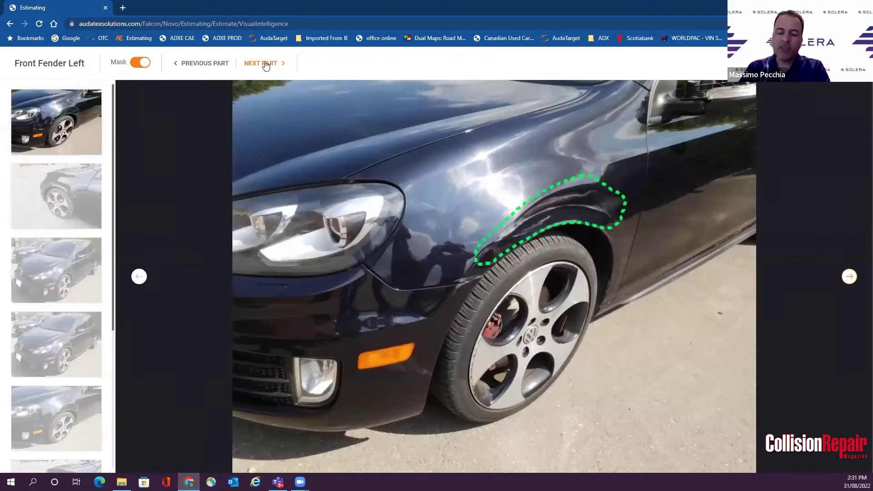
pyautogui.click(266, 66)
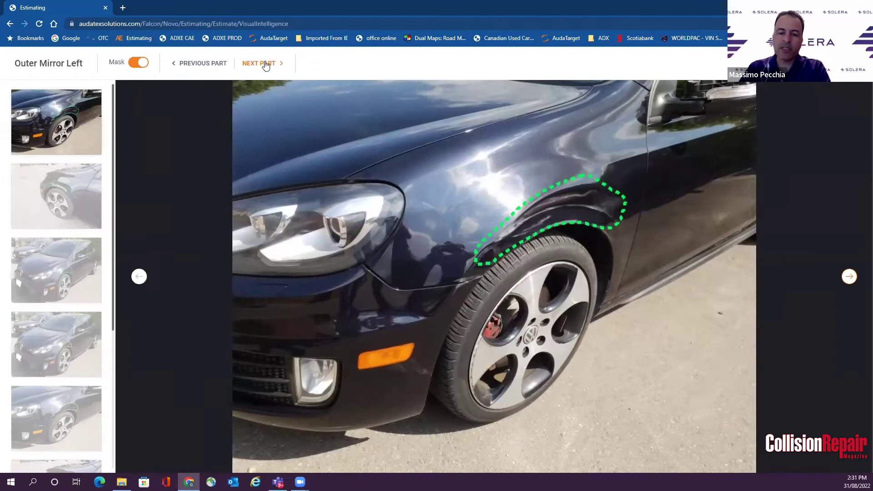
pyautogui.click(266, 66)
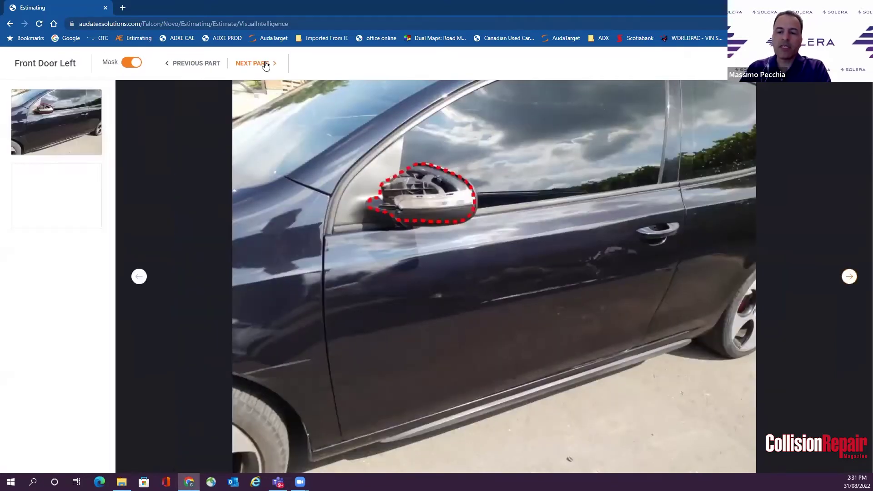
pyautogui.click(850, 88)
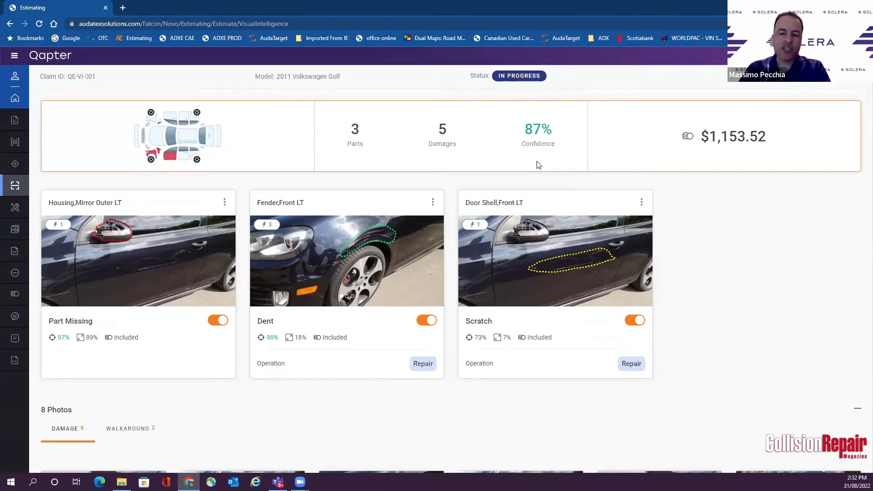
# - Try to exclude the missing-part detection on the left outer mirror housing, and cancel at the choice of reason
pyautogui.scroll(-1, 539, 165)
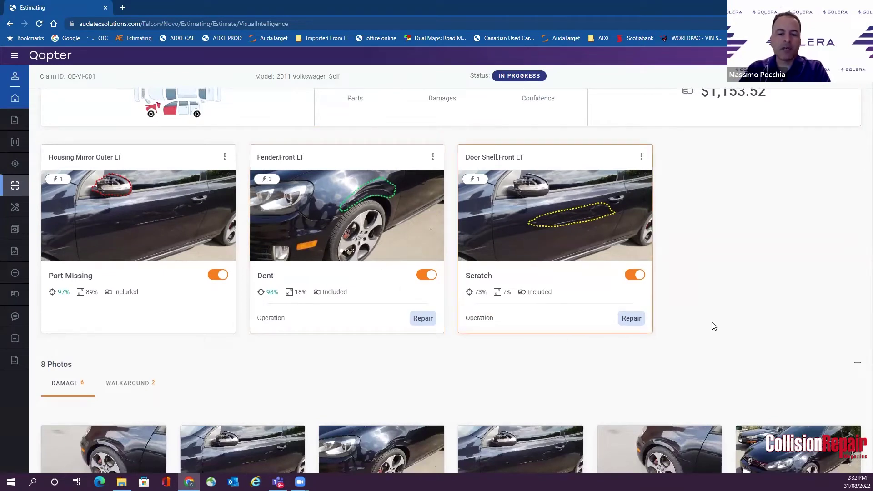
pyautogui.scroll(1, 709, 326)
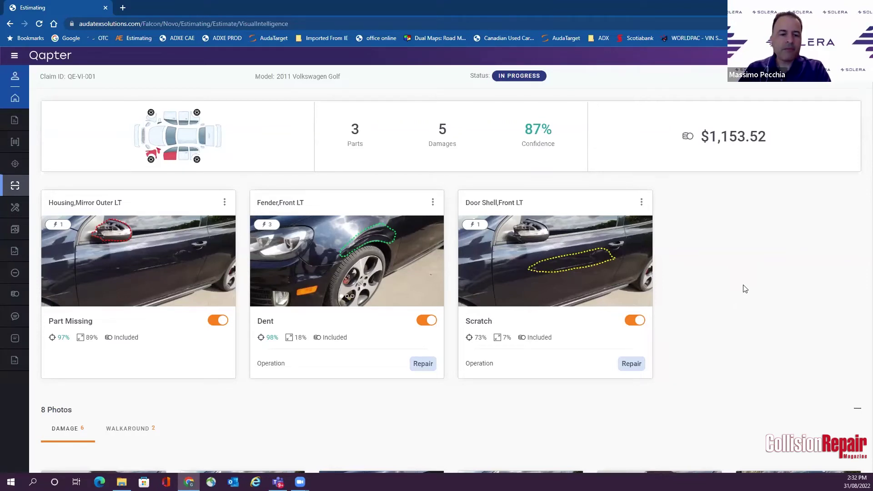
pyautogui.scroll(-2, 745, 289)
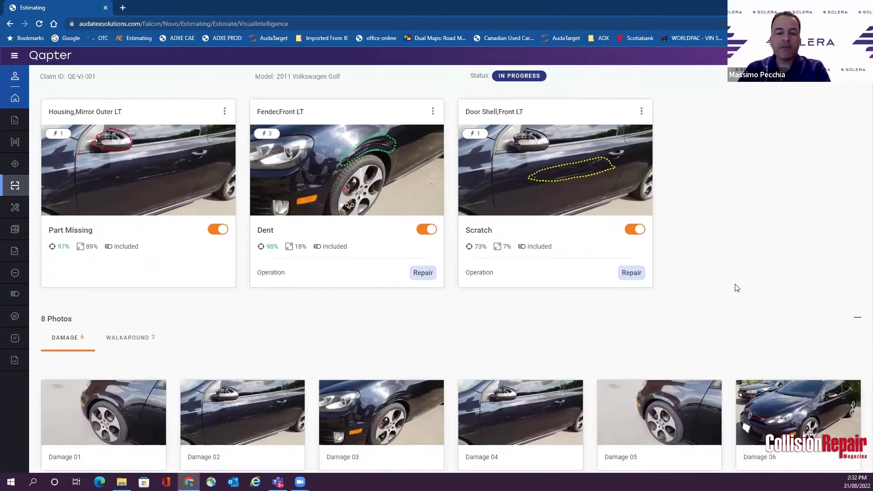
pyautogui.scroll(1, 736, 288)
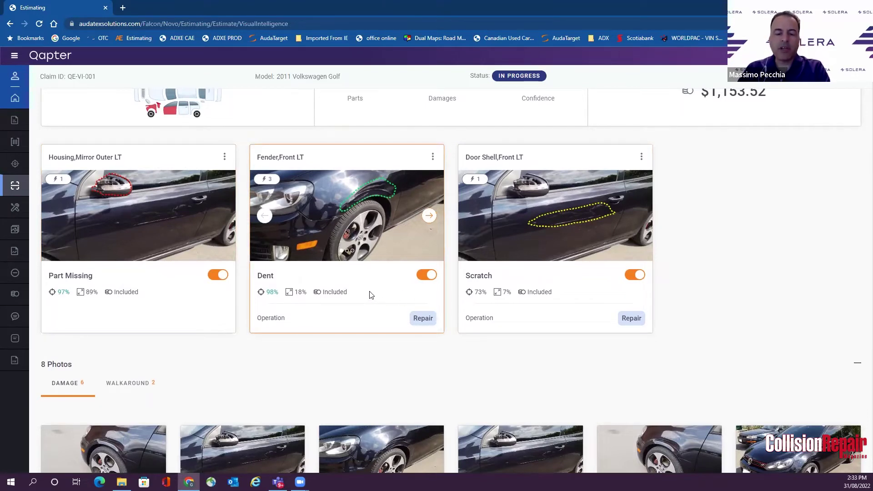
pyautogui.click(216, 276)
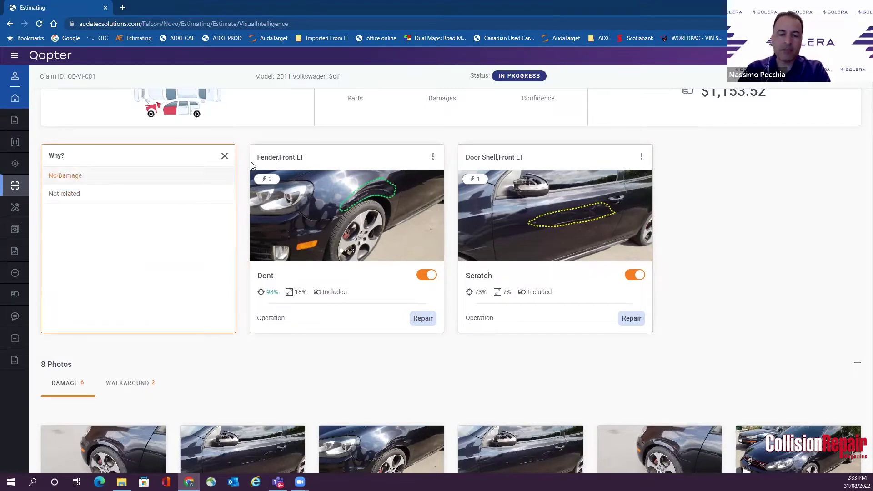
pyautogui.click(224, 157)
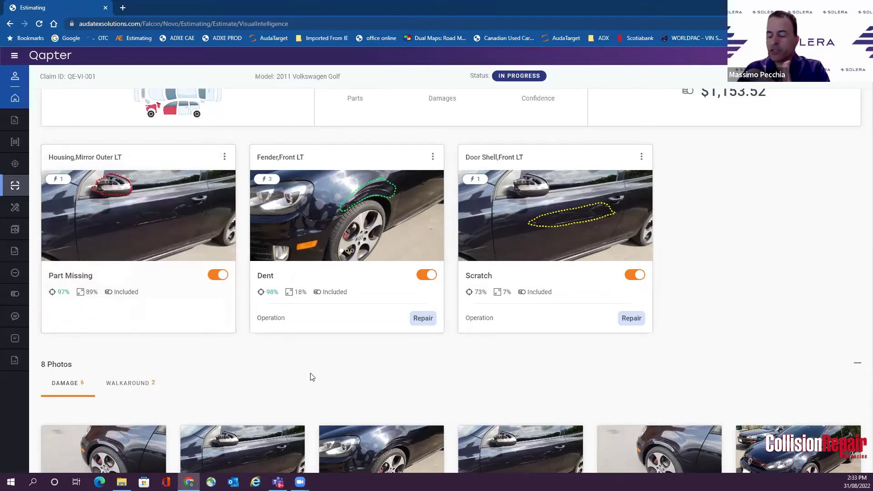
# - Look over the mirror, fender and door damage cards together with the damage photos below them
pyautogui.scroll(-1, 312, 377)
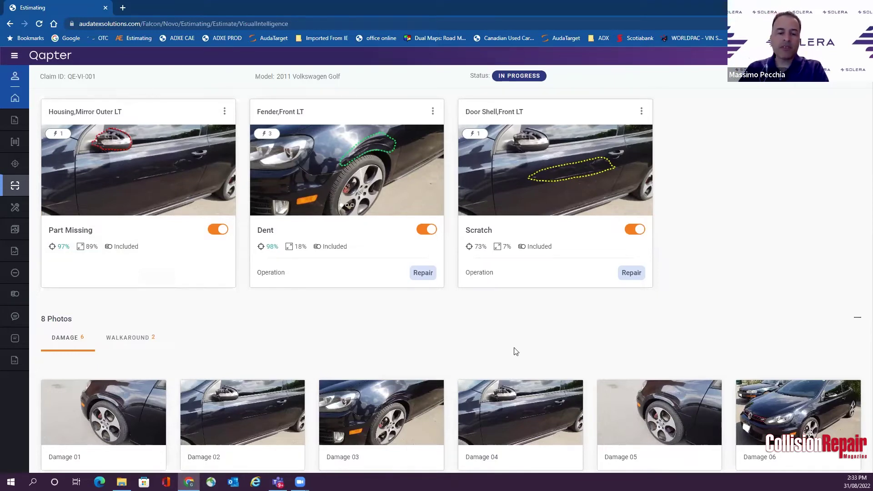
pyautogui.scroll(-1, 516, 351)
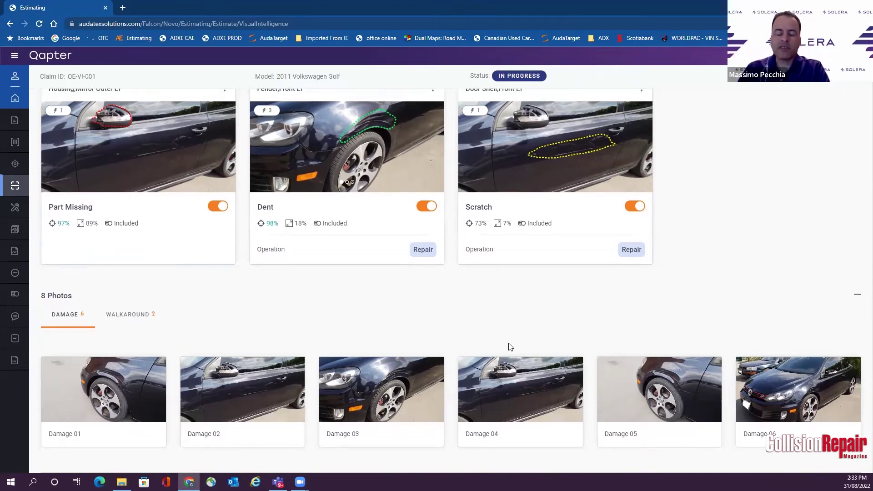
pyautogui.scroll(1, 511, 346)
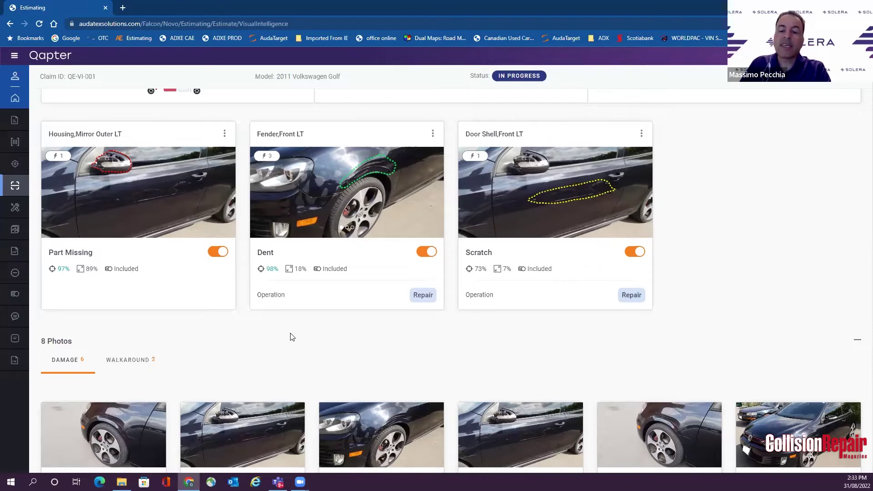
pyautogui.scroll(-1, 292, 336)
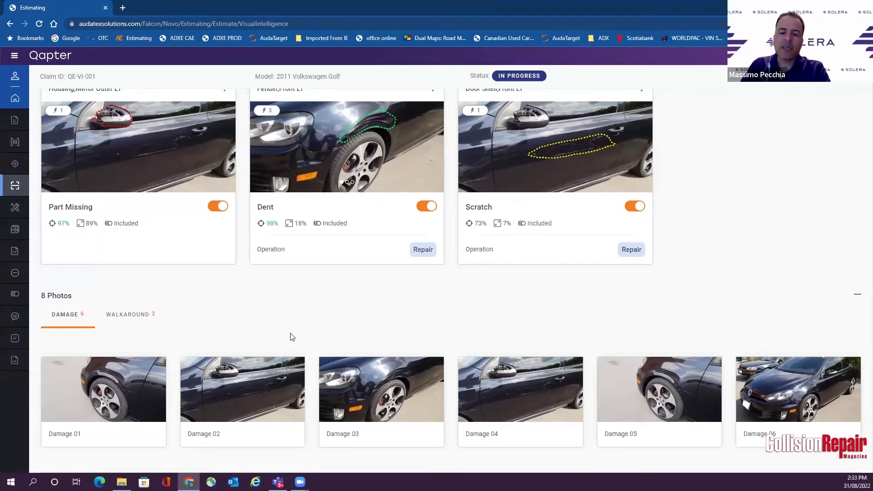
pyautogui.scroll(1, 292, 337)
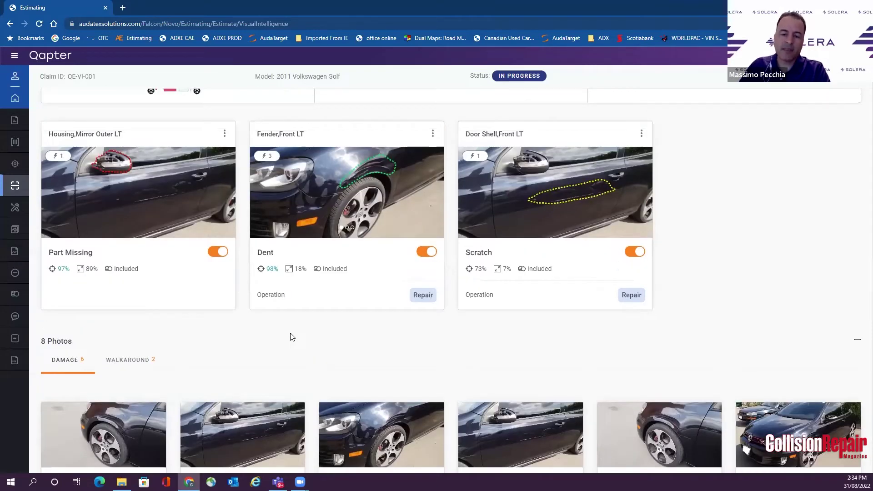
pyautogui.scroll(1, 292, 336)
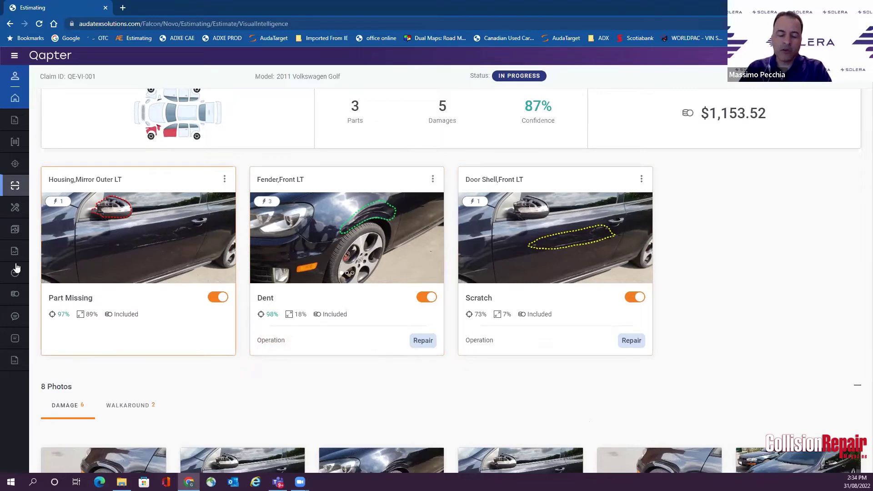
pyautogui.scroll(-2, 53, 270)
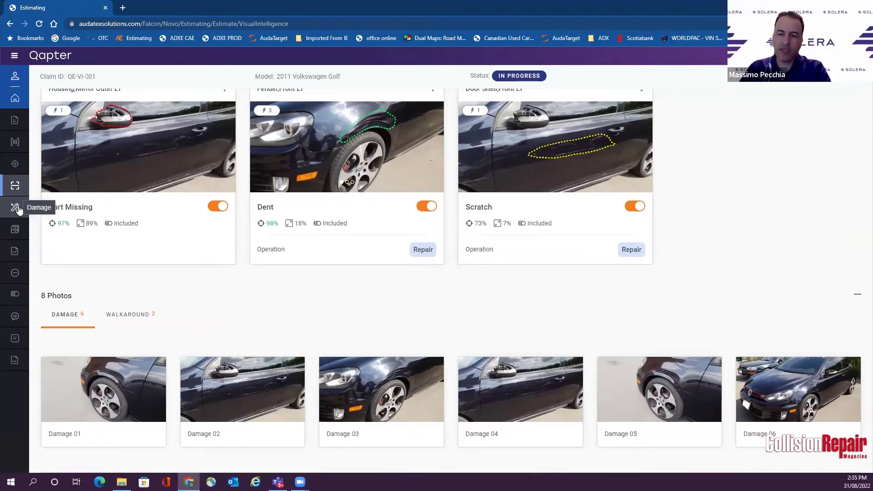
# - Examine the estimate's damage list and the exploded diagram of the front bumper parts
pyautogui.click(17, 208)
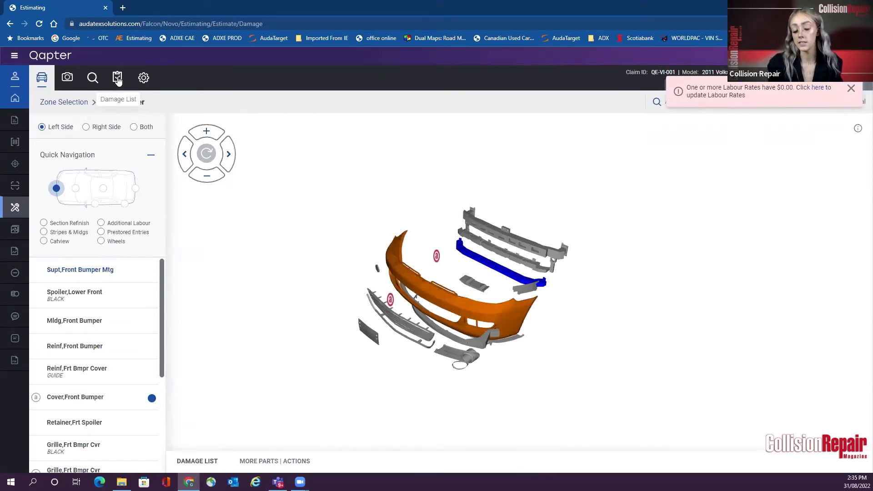
pyautogui.click(118, 79)
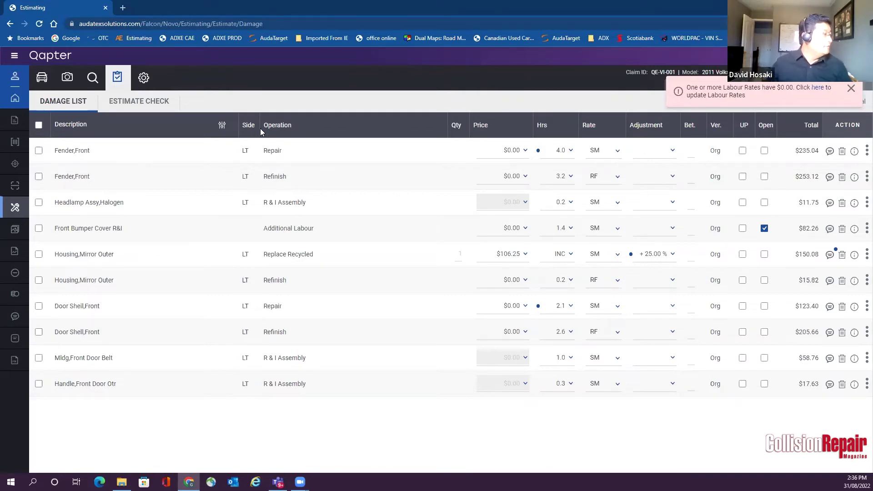
pyautogui.click(41, 78)
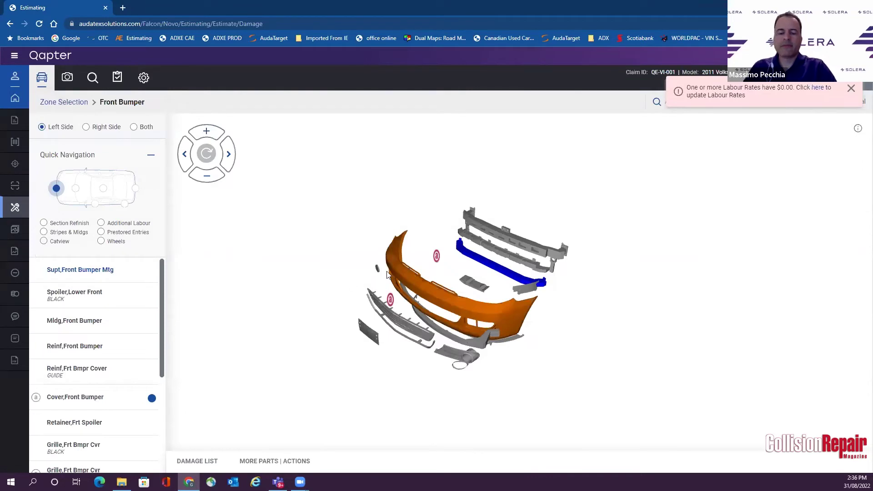
pyautogui.click(457, 357)
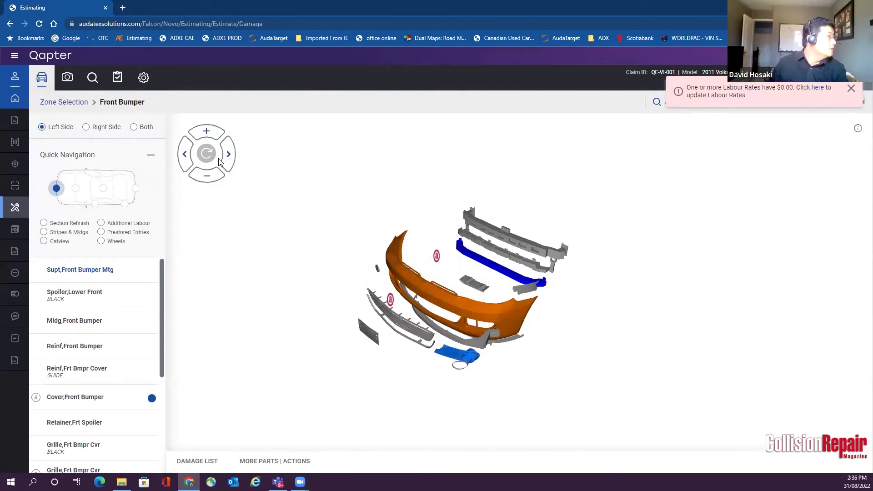
pyautogui.click(118, 78)
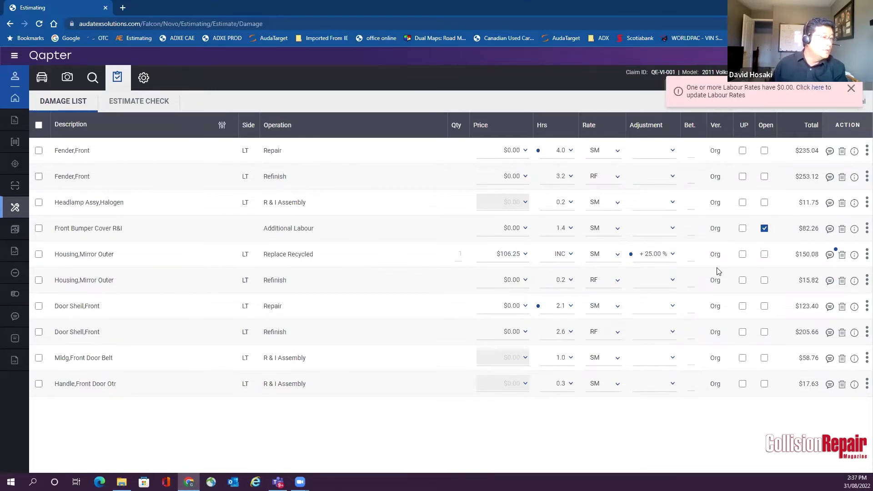
# - Read the remarks on the Replace Recycled line for the outer mirror housing, cancel them and dismiss the labour rate notice
pyautogui.click(830, 255)
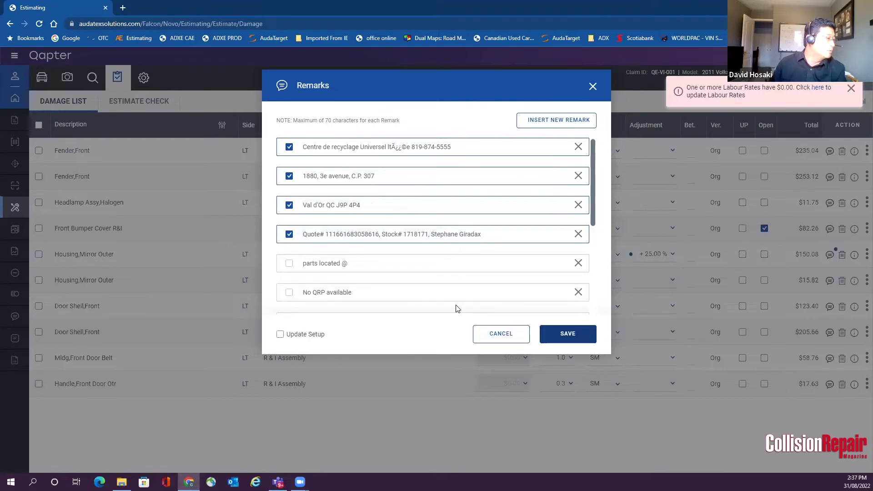
pyautogui.click(499, 338)
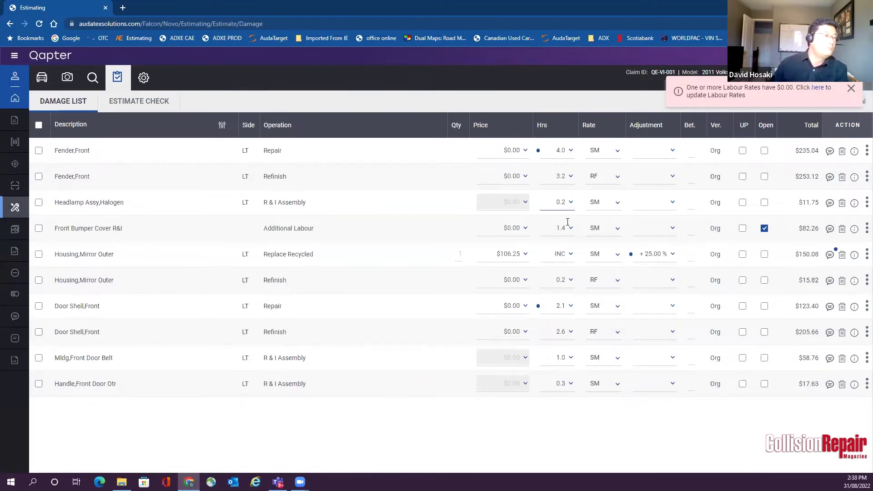
pyautogui.click(850, 88)
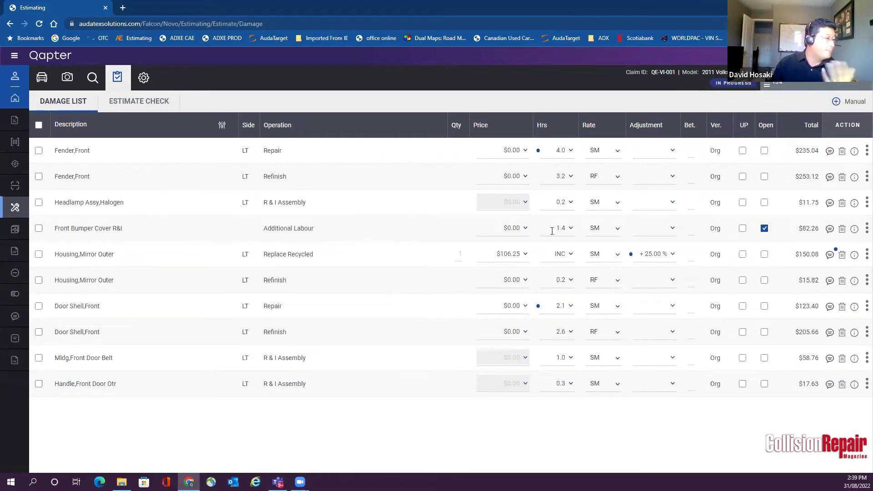
# - Switch the Open flag on the Front Bumper Cover R&I line off and on again, and check the estimate's closing options
pyautogui.click(764, 229)
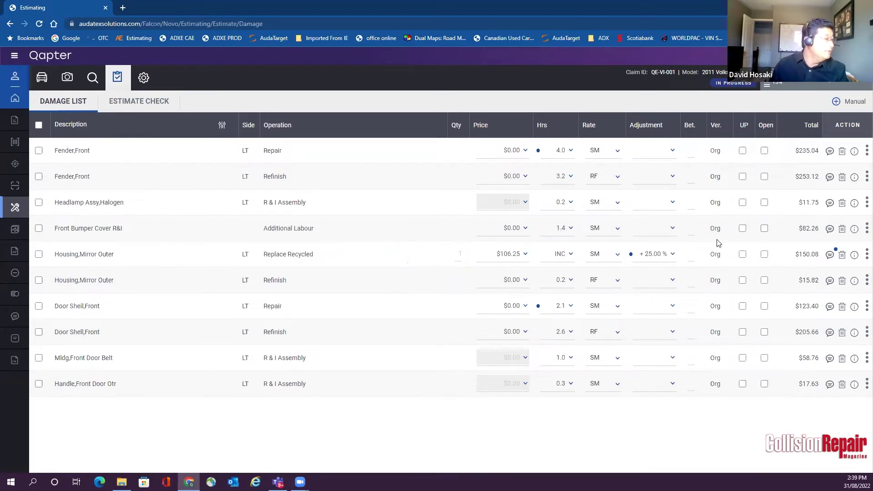
pyautogui.click(764, 229)
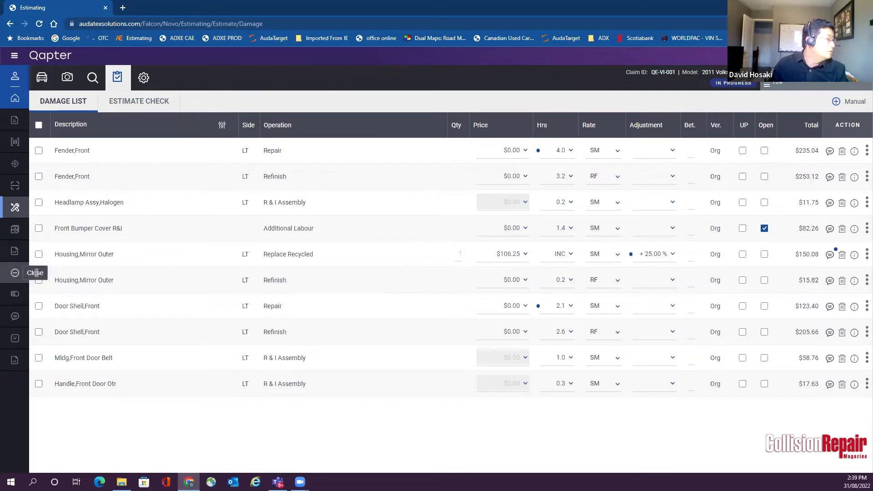
pyautogui.click(13, 275)
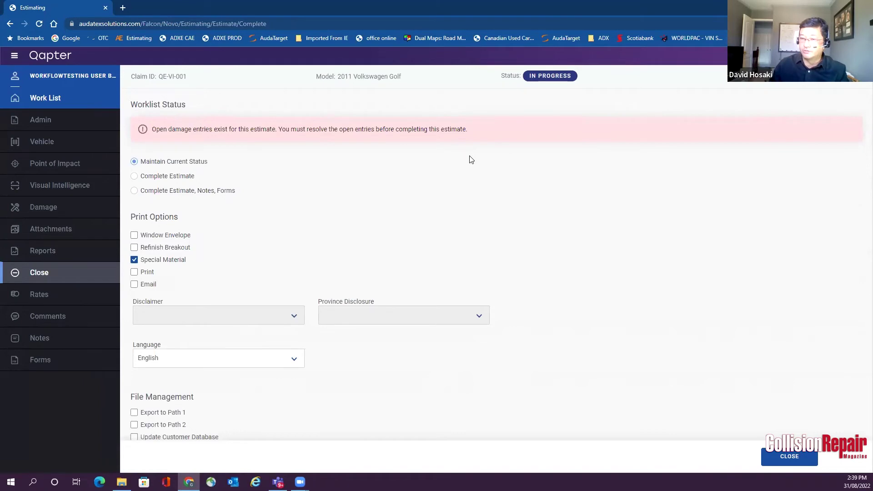
# - Return to the damage list and clear the Open flag on the Front Bumper Cover R&I line
pyautogui.click(53, 207)
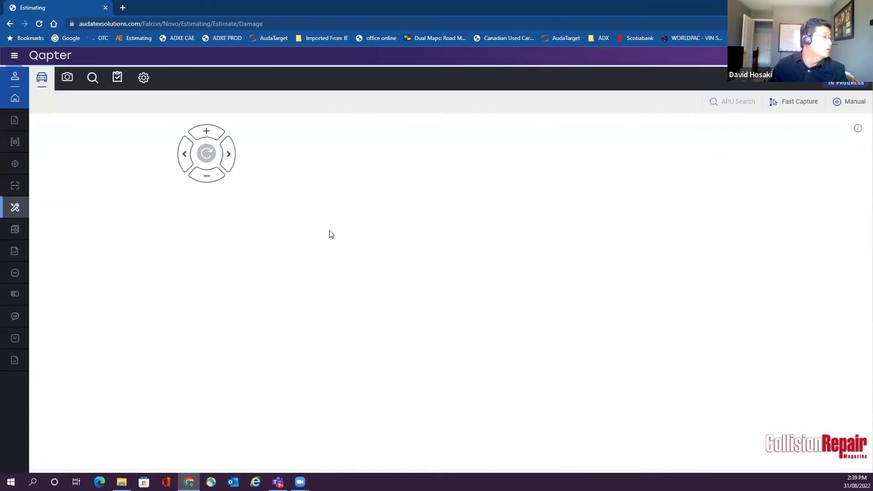
pyautogui.click(118, 78)
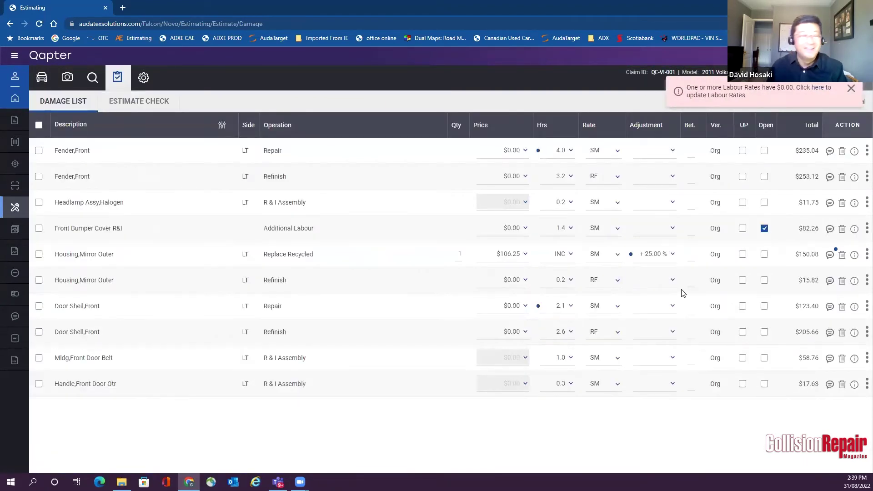
pyautogui.click(764, 228)
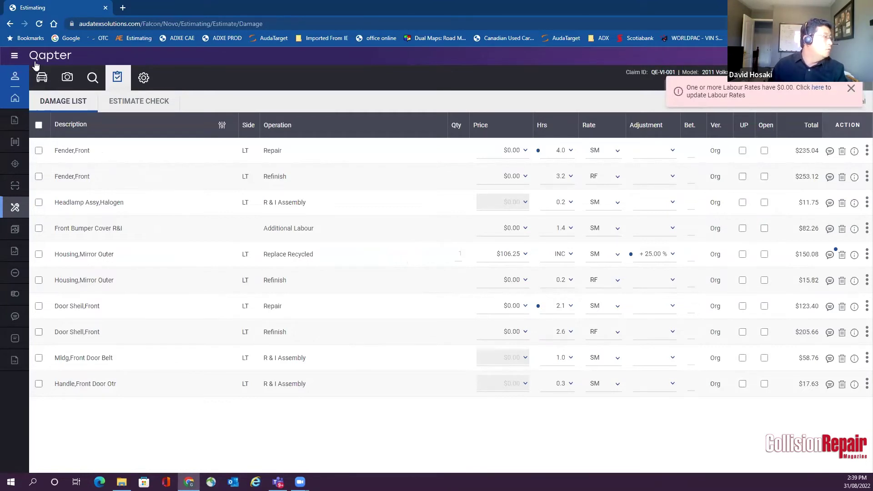
# - From the front bumper diagram, run an APU parts search, view the side view mirror options for recycled part verification and close it
pyautogui.click(41, 79)
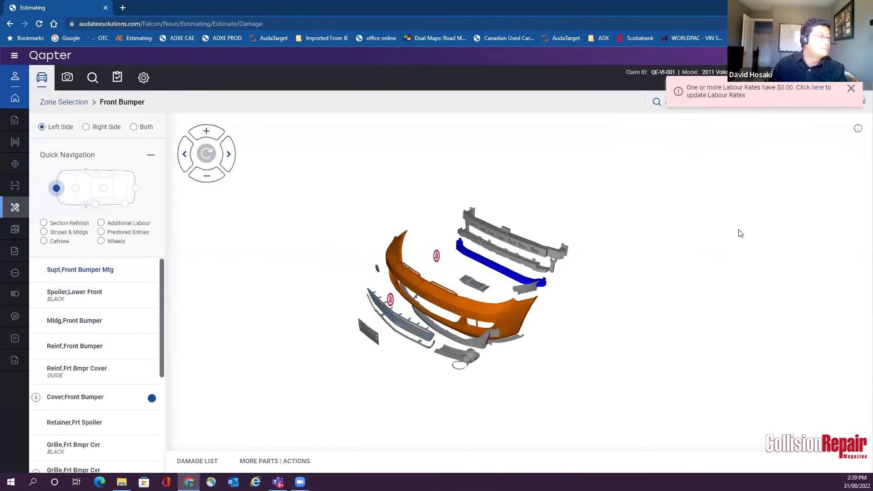
pyautogui.click(852, 88)
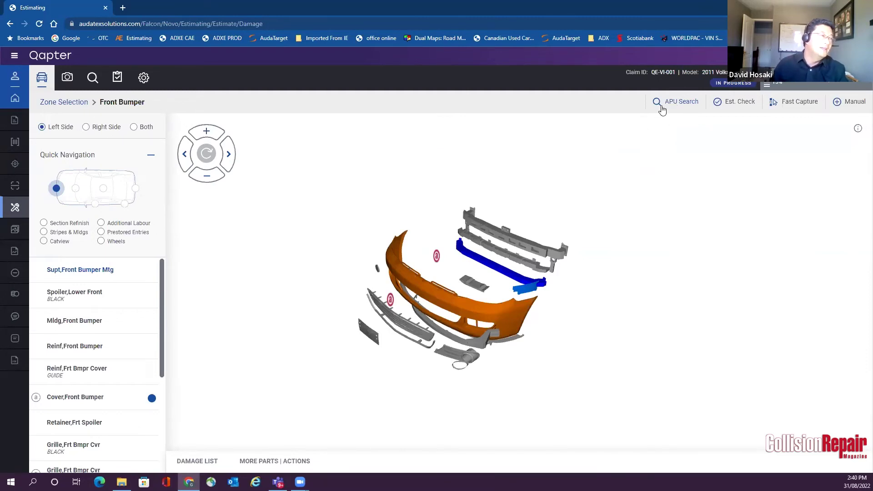
pyautogui.click(673, 104)
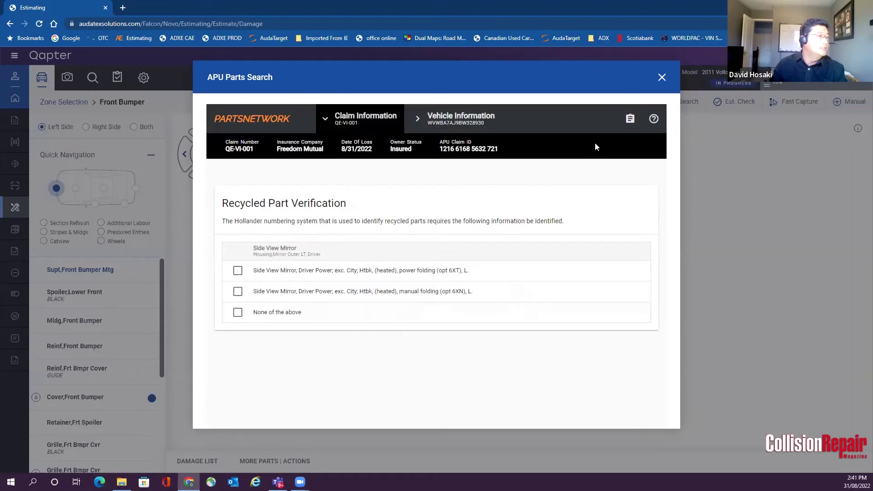
pyautogui.click(661, 77)
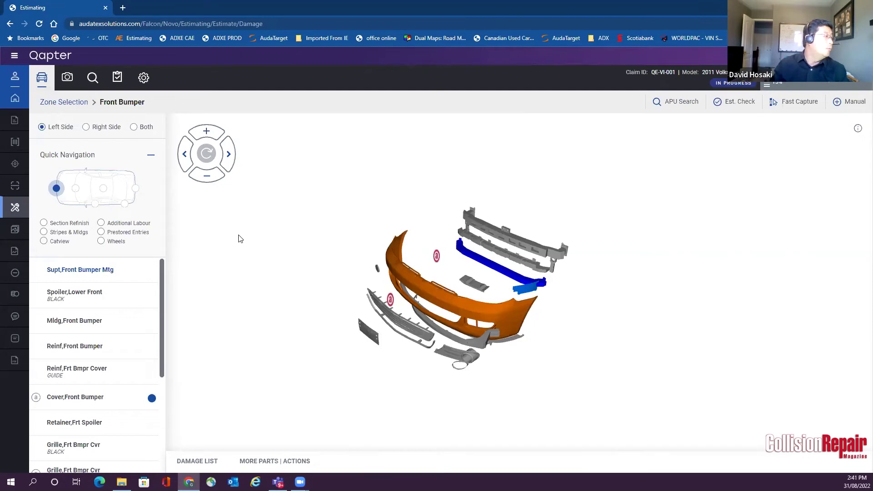
# - Attach photos Pic4 and Pic3 from the 2011 VW ver2 folder to the claim's attachments
pyautogui.click(15, 231)
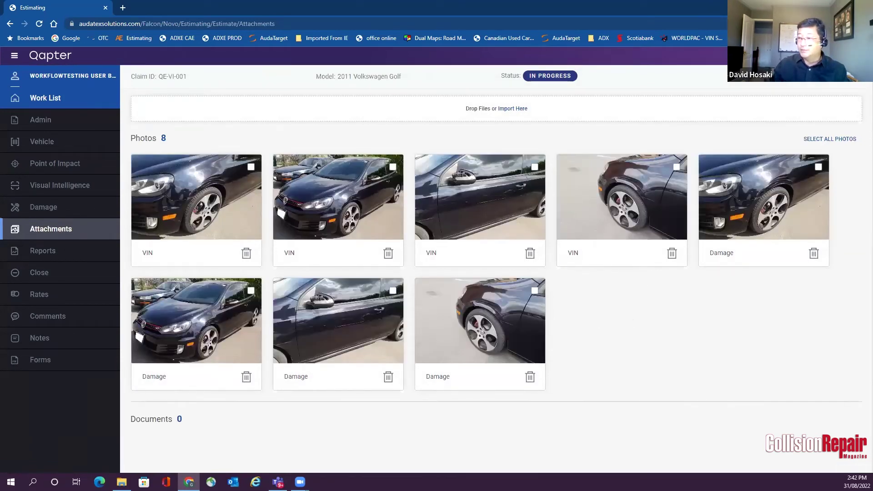
pyautogui.click(121, 482)
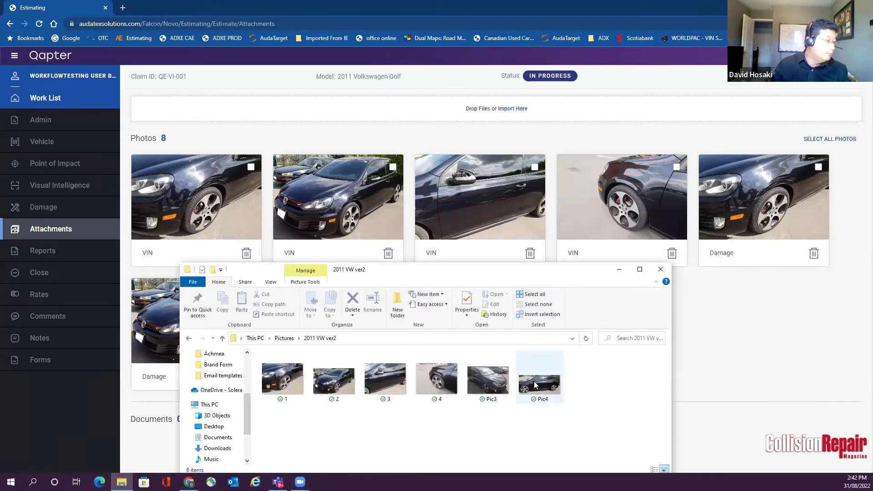
pyautogui.click(534, 381)
pyautogui.moveTo(534, 381); pyautogui.dragTo(487, 111)
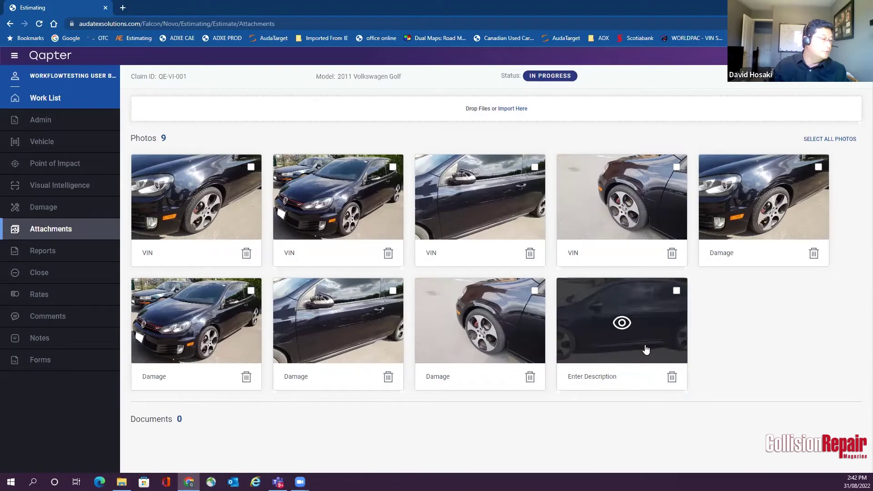
pyautogui.click(121, 482)
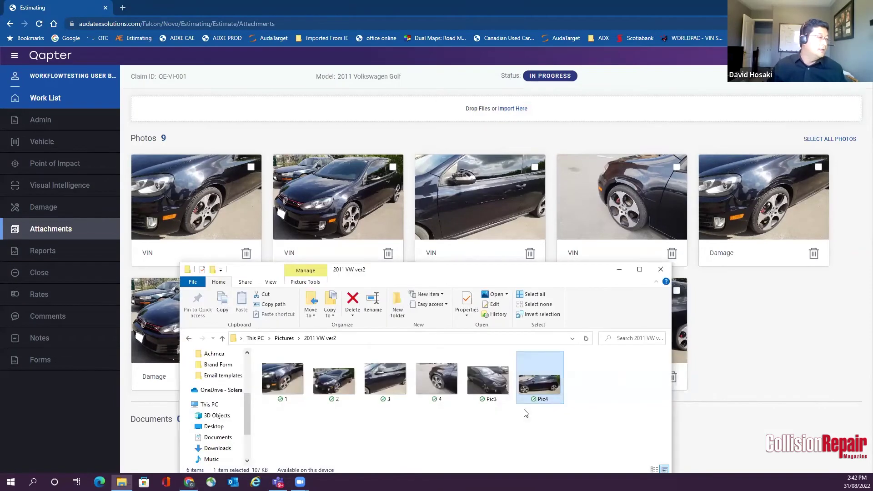
pyautogui.click(487, 382)
pyautogui.moveTo(484, 383); pyautogui.dragTo(532, 119)
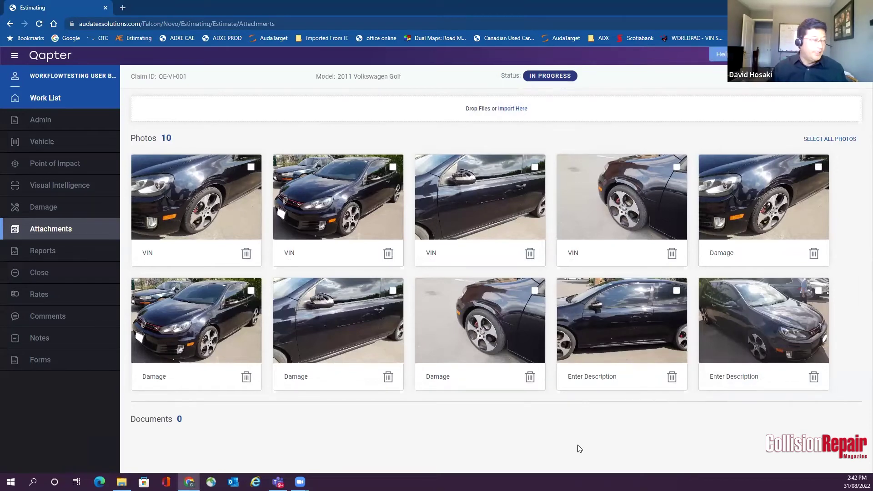
# - Select photos 4 and Pic3 together for import from the 2011 VW ver2 folder and cancel the import
pyautogui.hotkey('alt', 'Tab')
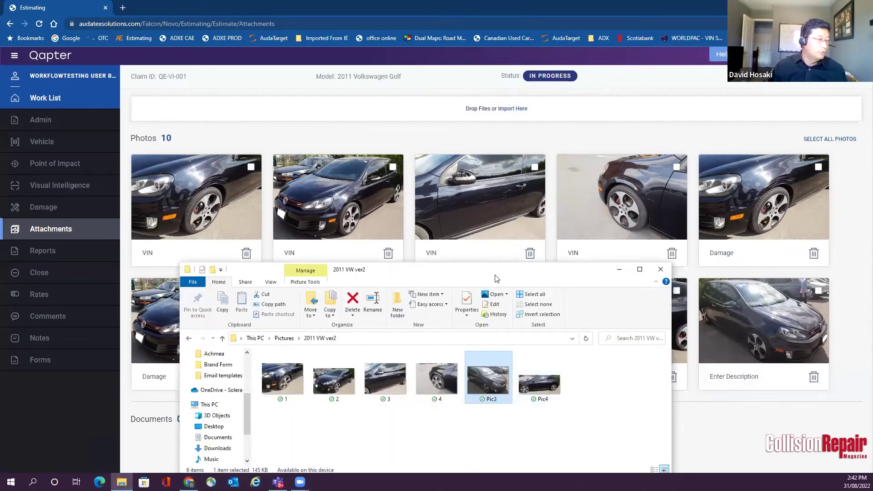
pyautogui.moveTo(497, 278); pyautogui.dragTo(497, 278)
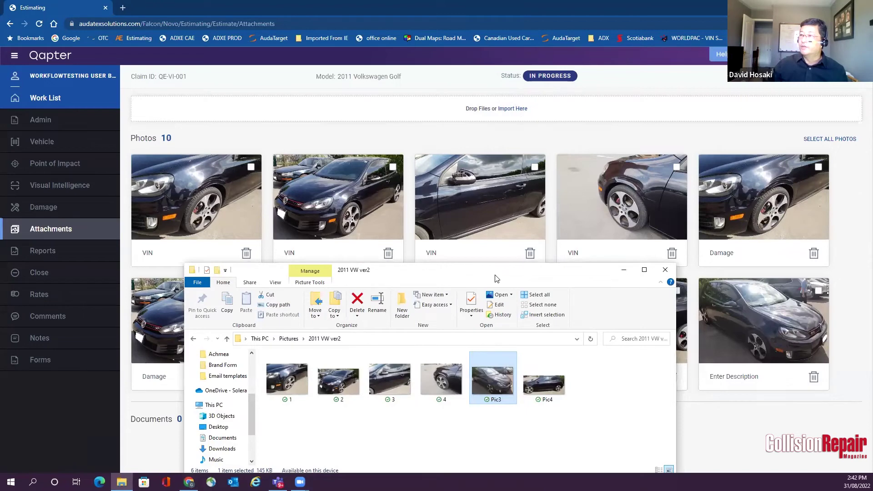
pyautogui.hotkey('alt', 'Tab')
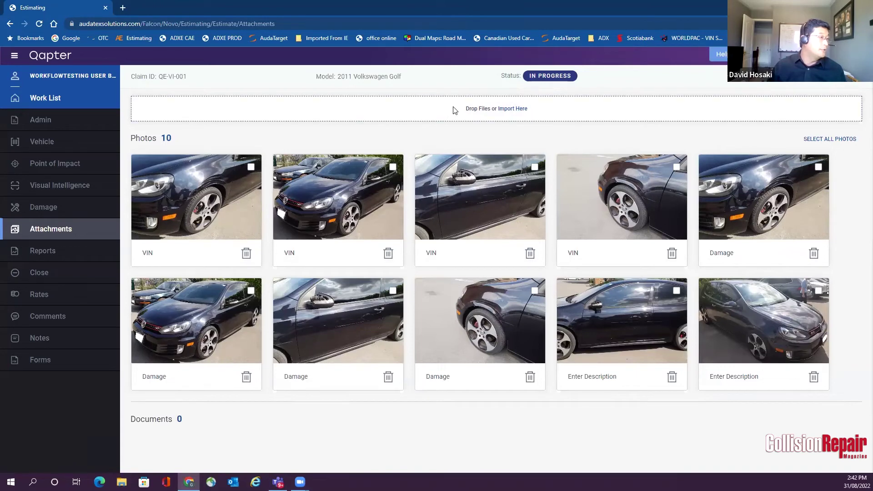
pyautogui.click(516, 113)
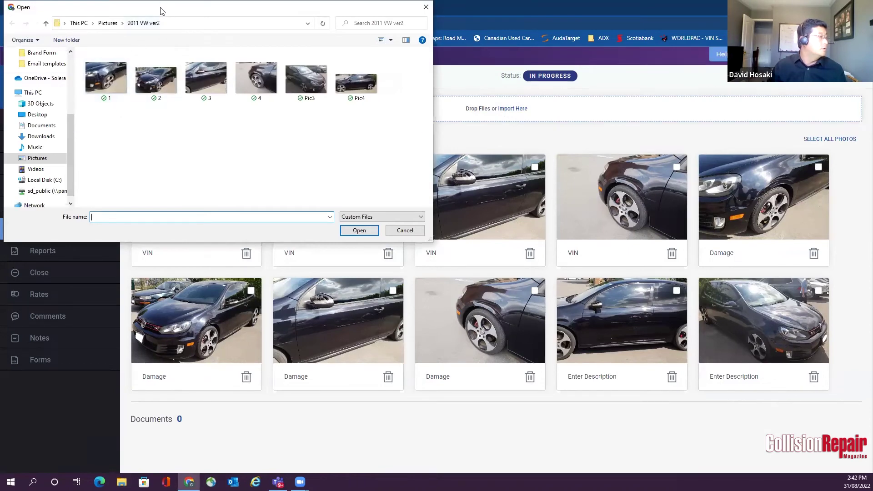
pyautogui.moveTo(159, 13); pyautogui.dragTo(159, 68)
pyautogui.click(269, 135)
pyautogui.keyDown('ctrl'); pyautogui.click(307, 139); pyautogui.keyUp('ctrl')
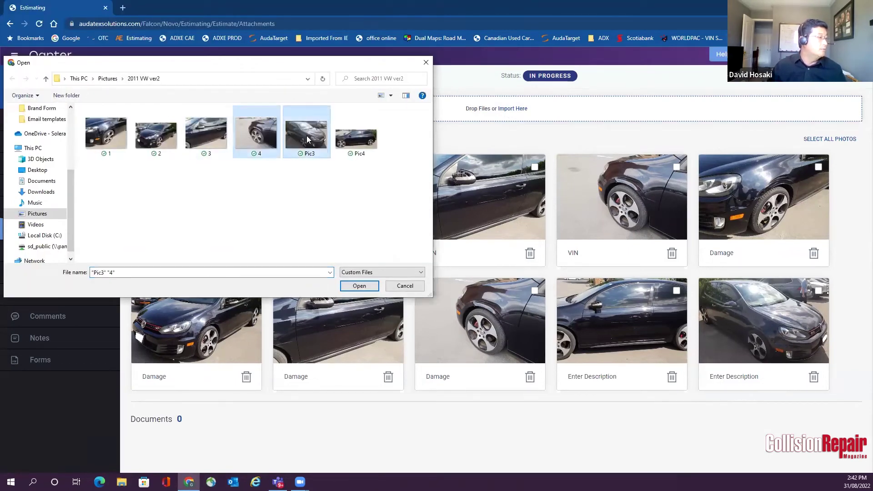
pyautogui.press('Return')
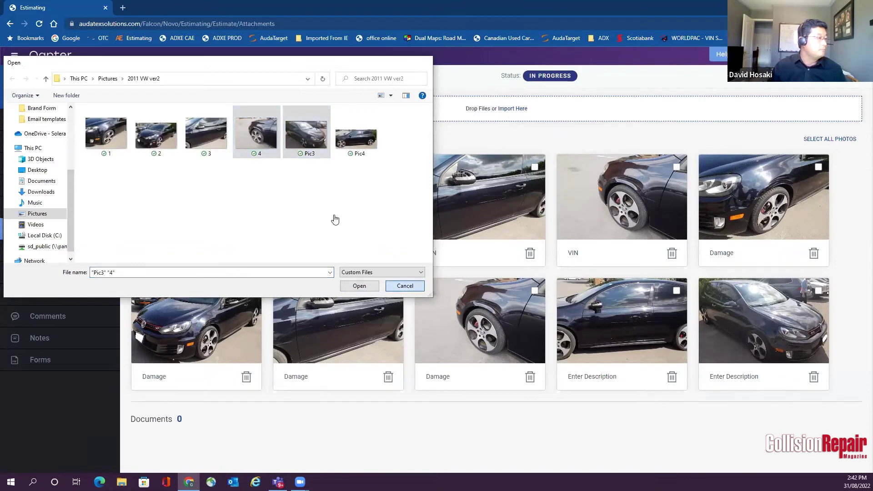
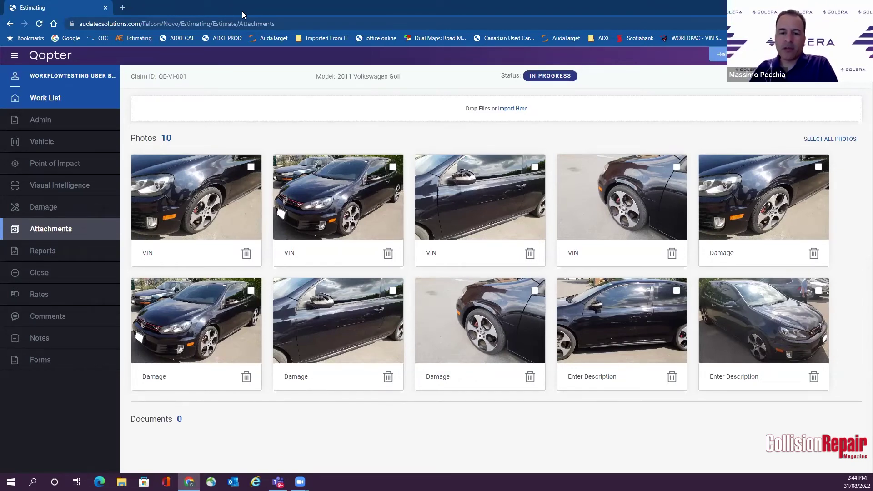
# - Reopen the 2011 Volkswagen Golf estimate with original price and labour, go to its damage section and dismiss the labour rate notice
pyautogui.click(44, 99)
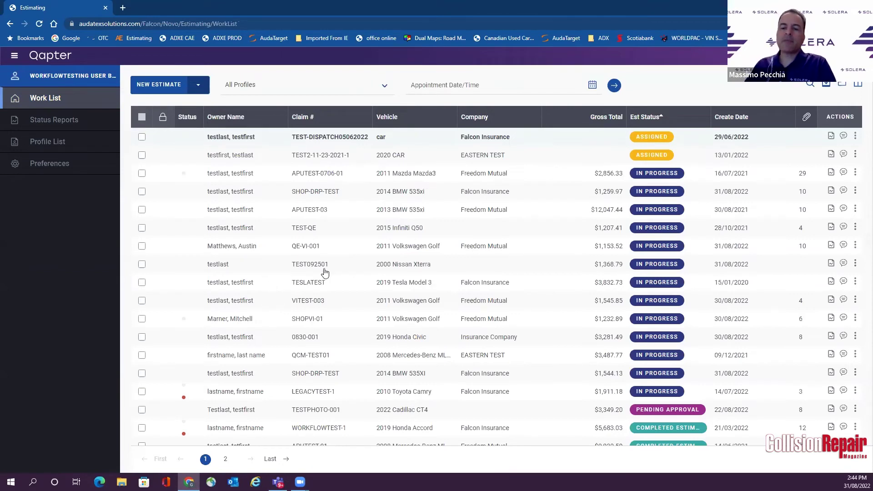
pyautogui.click(791, 251)
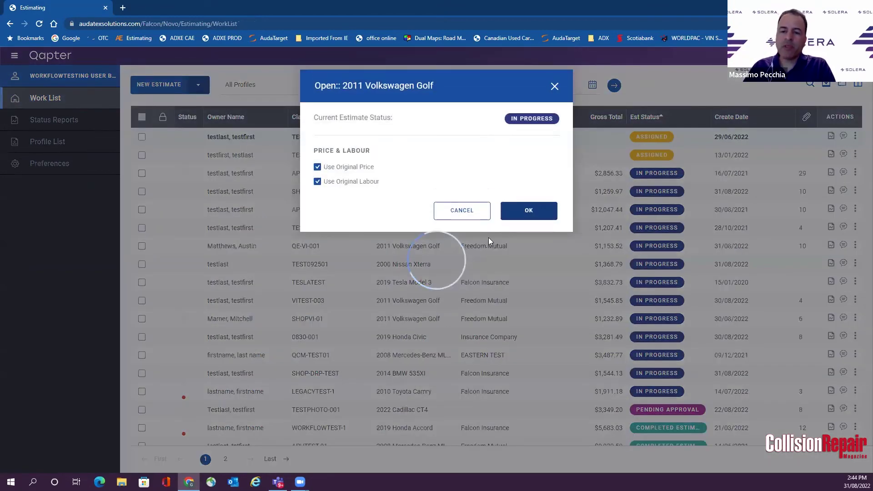
pyautogui.click(518, 219)
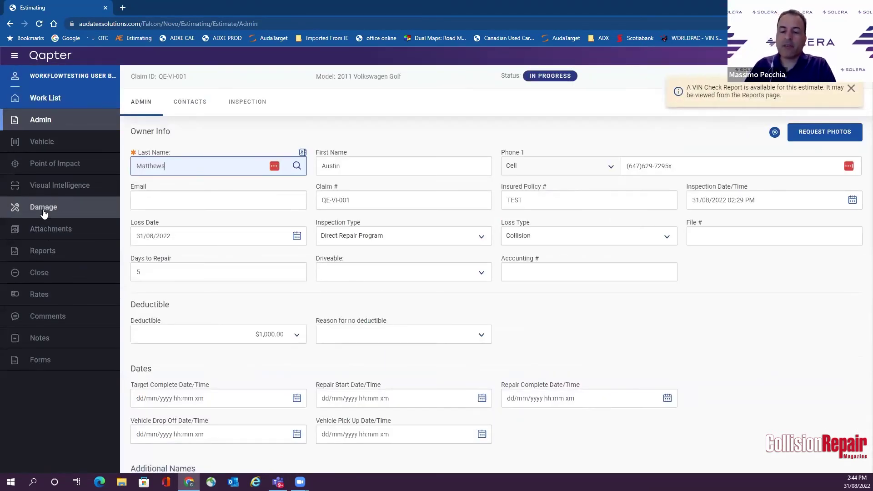
pyautogui.click(43, 208)
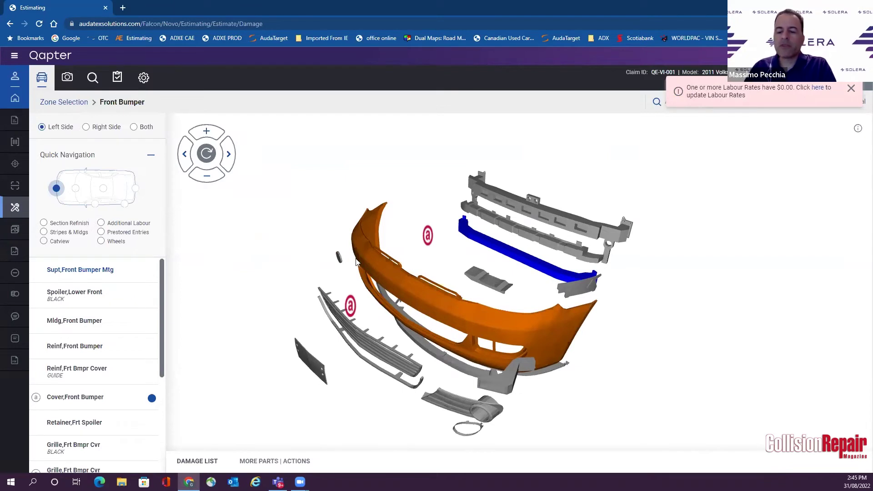
pyautogui.click(850, 88)
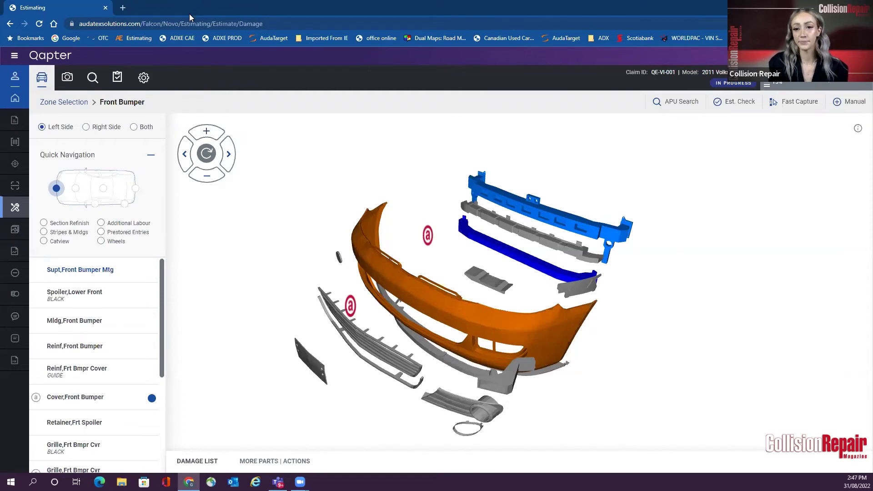
# - Go to the attachments, bring up the Original Estimate report, enlarge its window and zoom in on the document
pyautogui.click(16, 230)
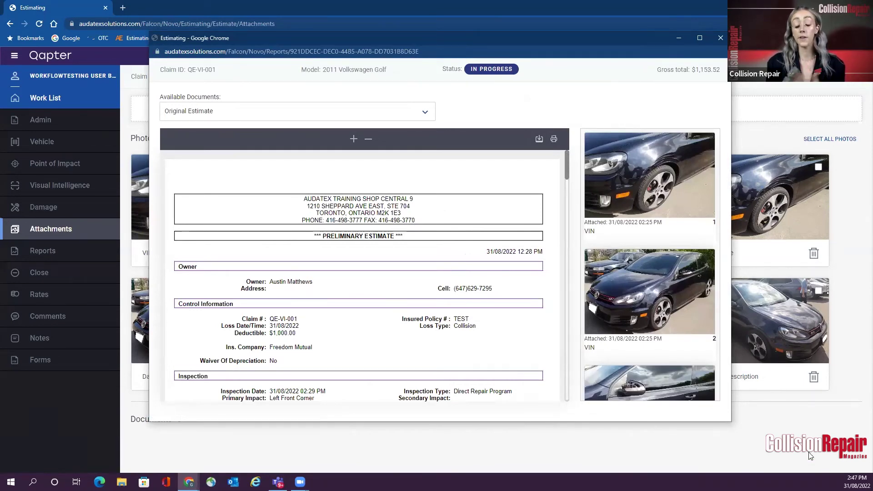
pyautogui.moveTo(730, 422); pyautogui.dragTo(828, 466)
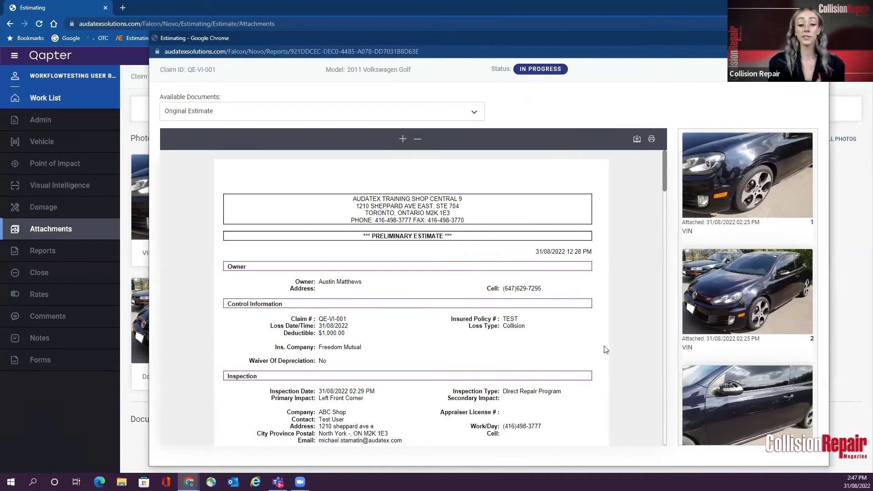
pyautogui.click(403, 139)
pyautogui.click(403, 140)
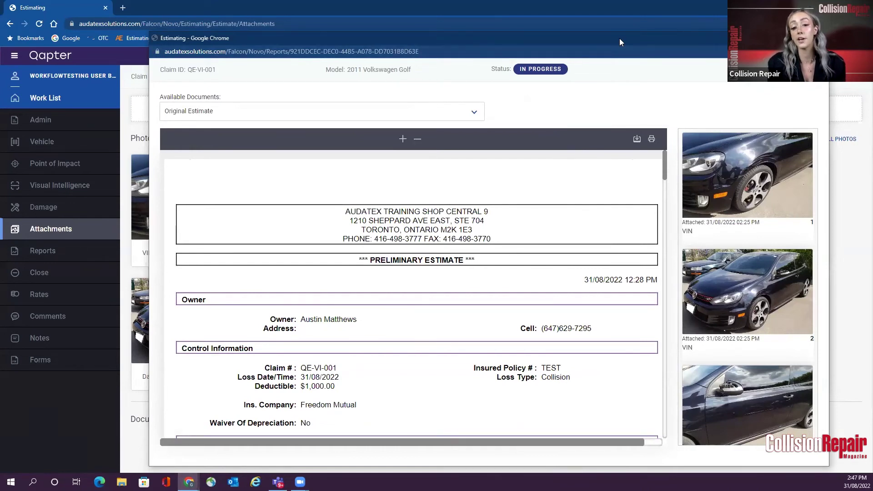
pyautogui.moveTo(620, 43); pyautogui.dragTo(576, 36)
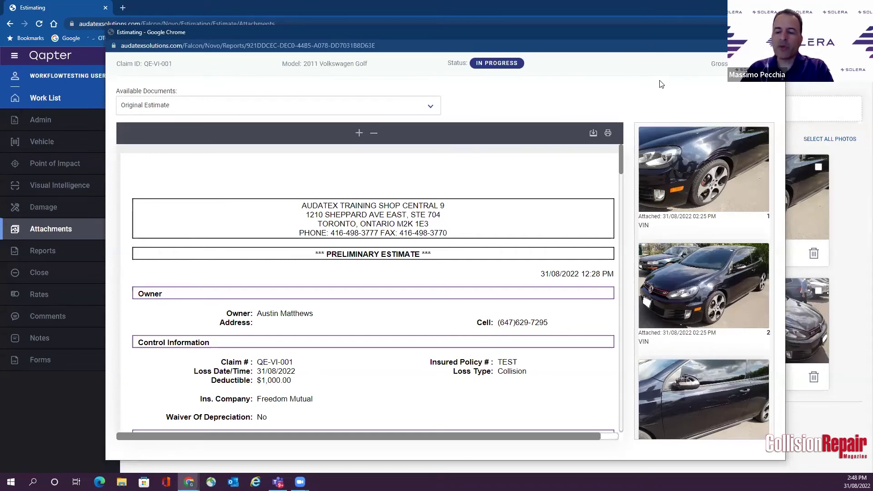
# - Read through the preliminary estimate report, examining the claim information, vehicle options and the damage lines with their labour hours
pyautogui.scroll(-1, 532, 238)
pyautogui.scroll(-10, 532, 239)
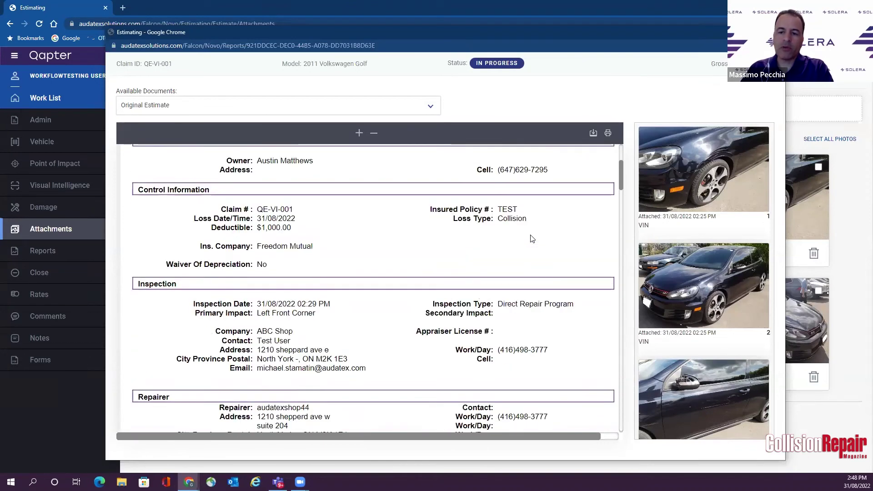
pyautogui.scroll(-8, 533, 238)
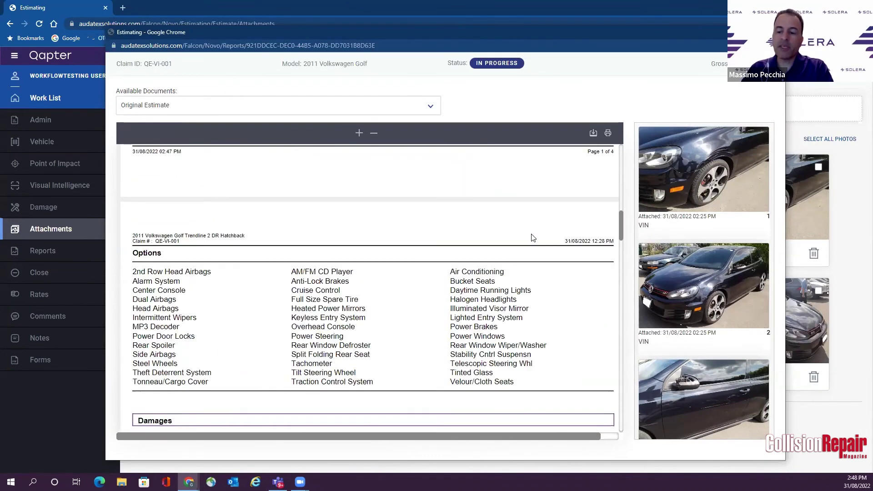
pyautogui.scroll(-2, 533, 238)
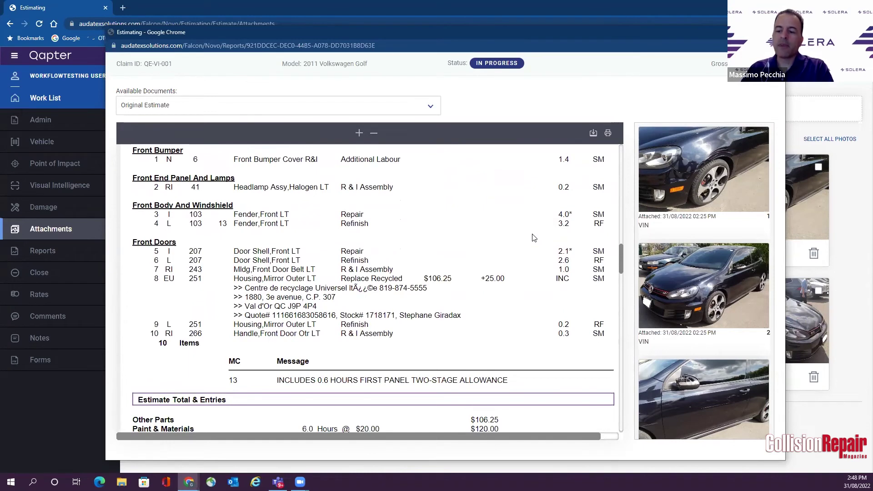
pyautogui.scroll(1, 532, 238)
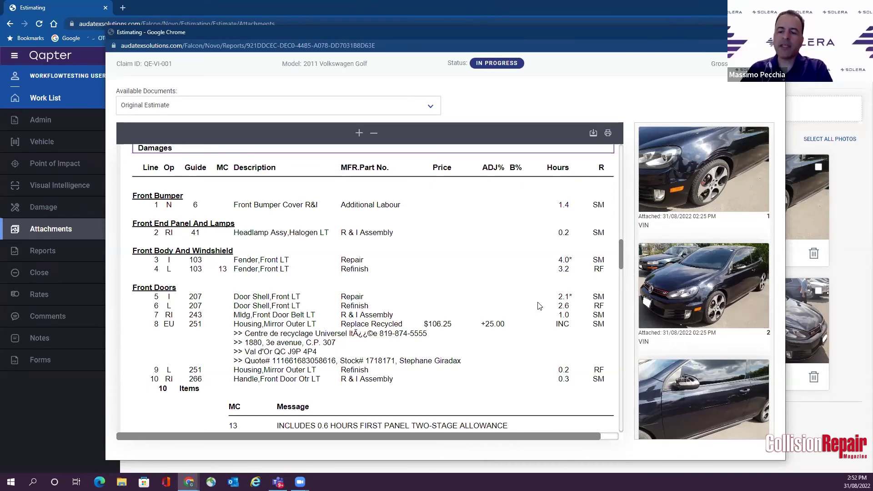
pyautogui.scroll(-1, 542, 304)
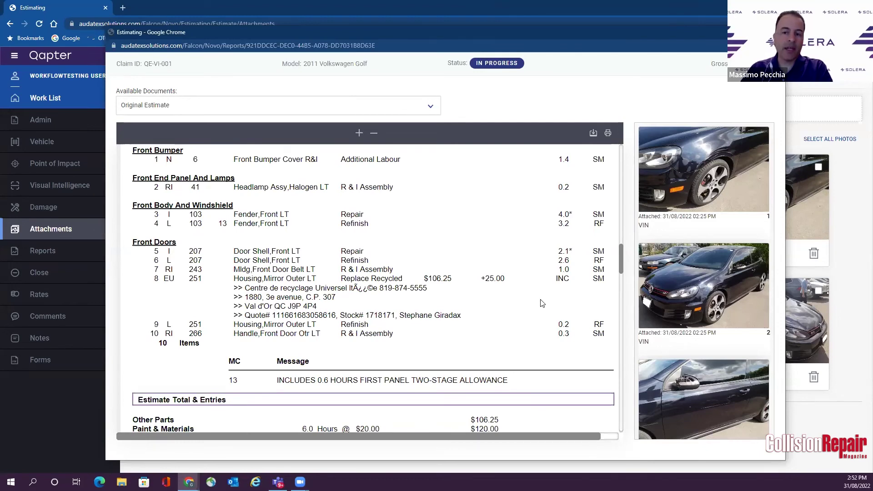
pyautogui.scroll(1, 541, 302)
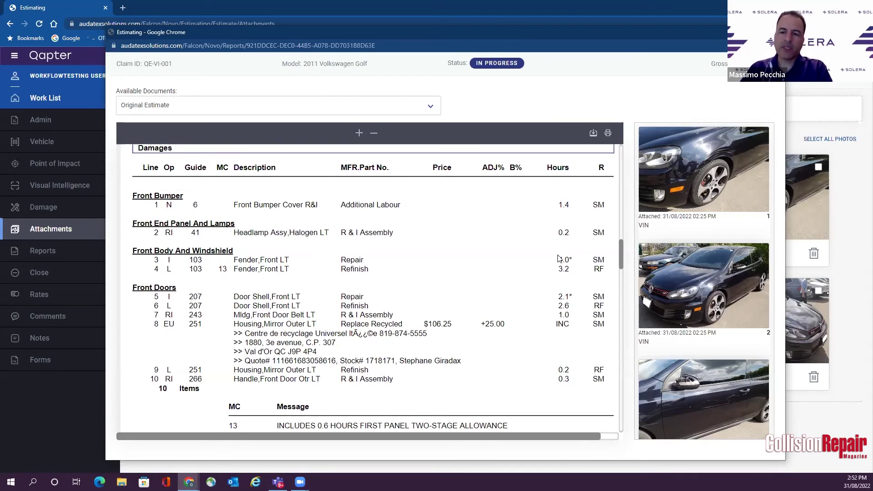
pyautogui.moveTo(663, 257)
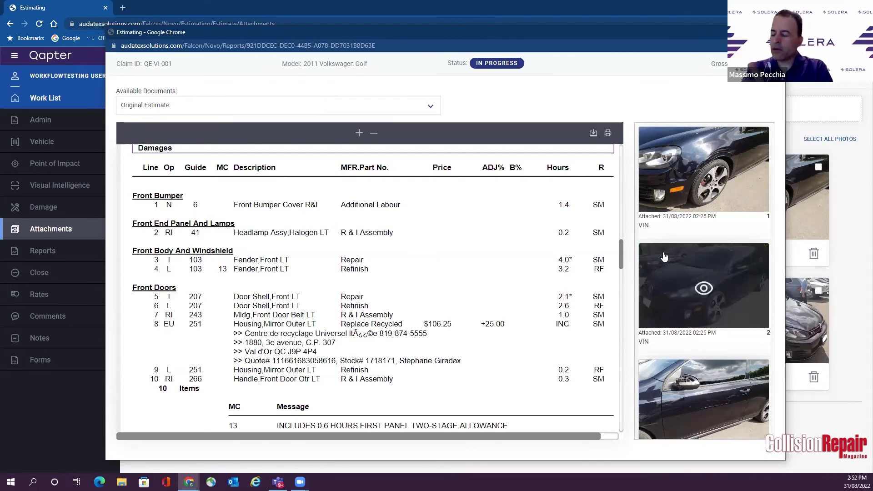
# - Close the Original Estimate report window, return to the estimate's damage section and dismiss the labour rate notice
pyautogui.moveTo(740, 176)
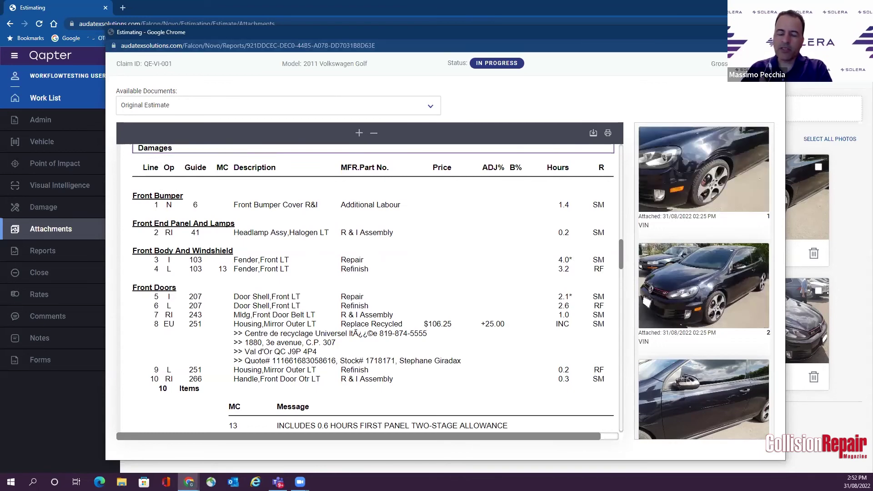
pyautogui.hotkey('ctrl', 'w')
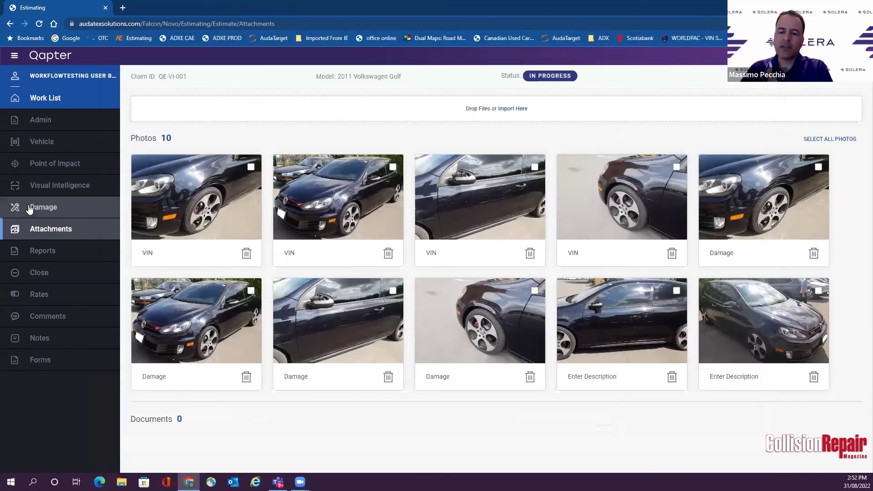
pyautogui.click(30, 208)
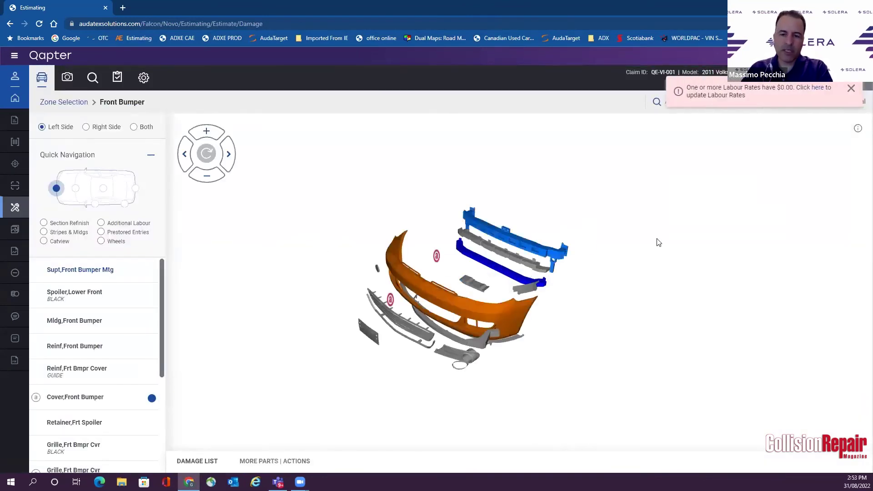
pyautogui.click(851, 88)
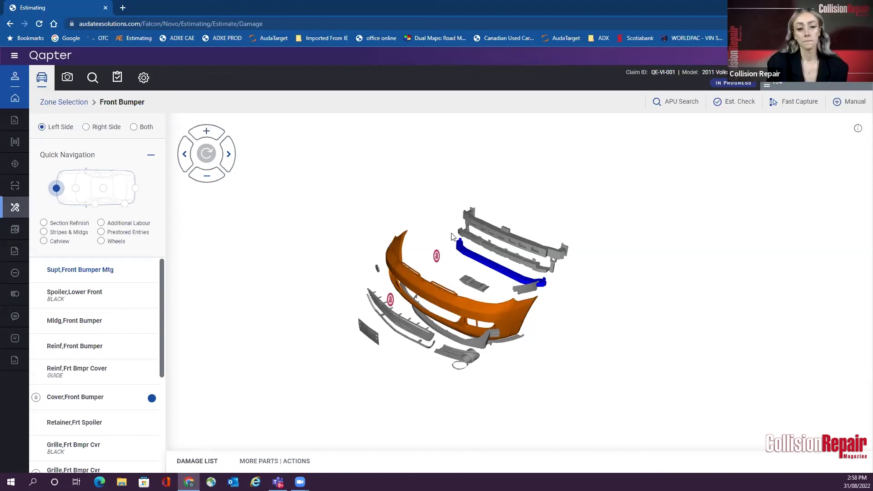
# - Close the estimate with its current status maintained and reopen the 2011 Volkswagen Golf claim using original price and labour
pyautogui.click(16, 272)
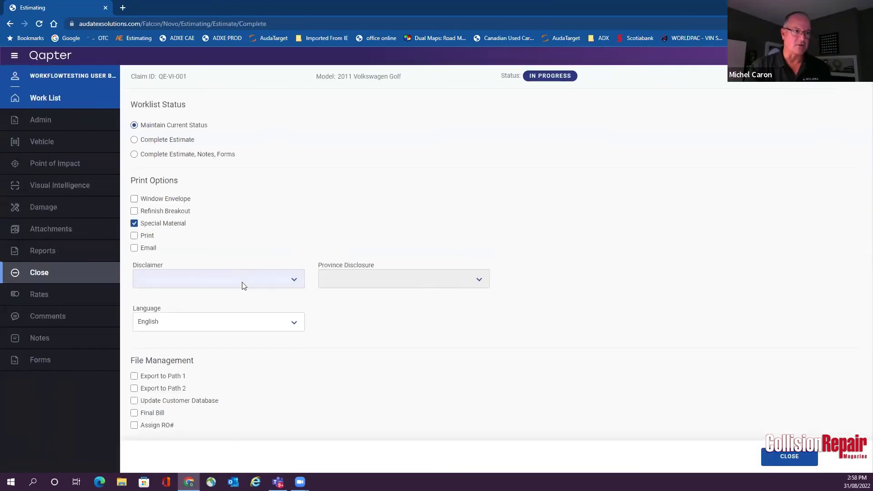
pyautogui.click(795, 461)
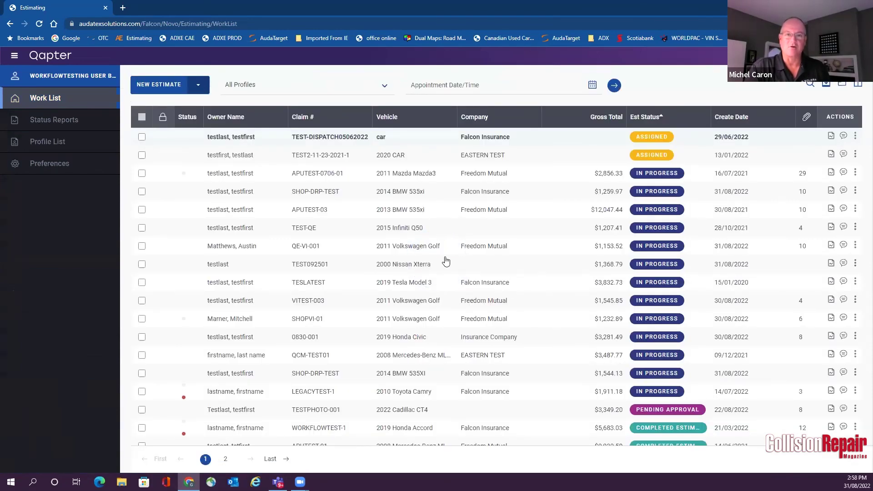
pyautogui.click(408, 249)
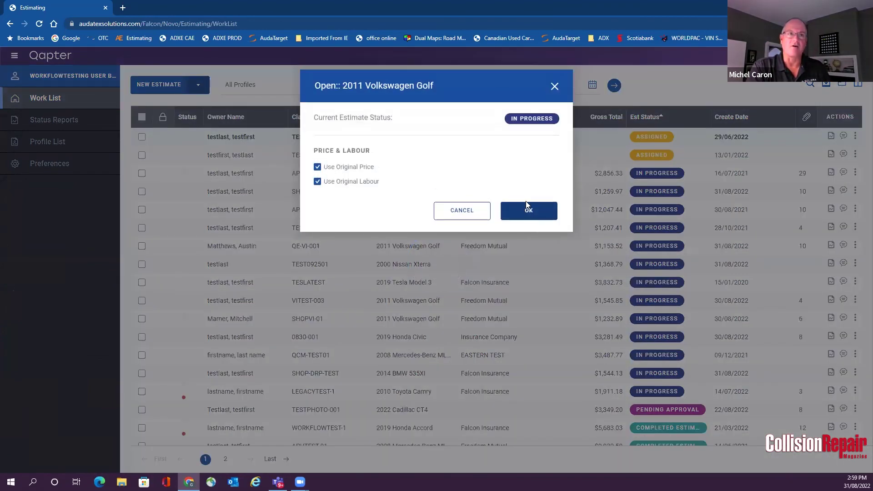
pyautogui.click(528, 212)
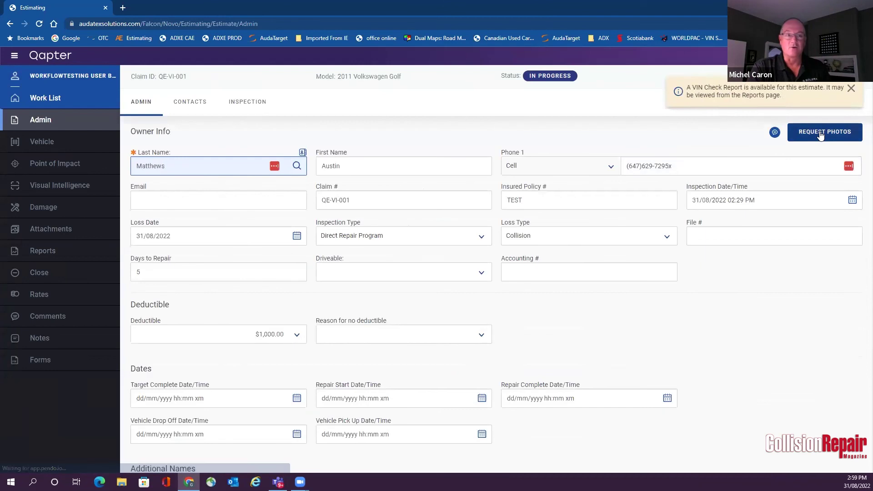
# - View the photo request form for the vehicle owner, dismiss it without sending and return to the work list
pyautogui.click(819, 132)
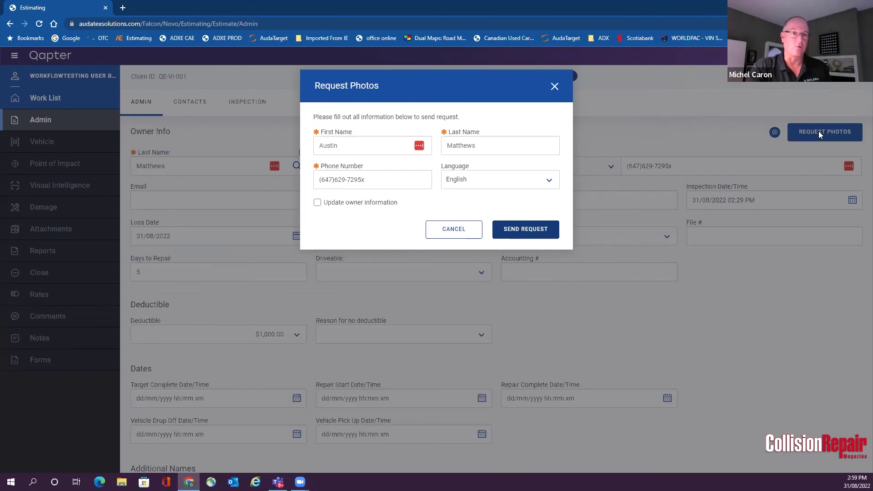
pyautogui.click(554, 87)
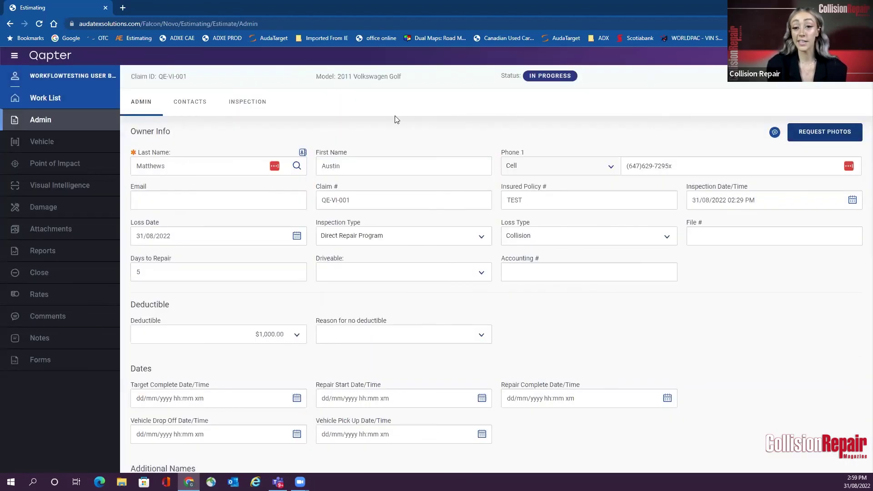
pyautogui.click(58, 100)
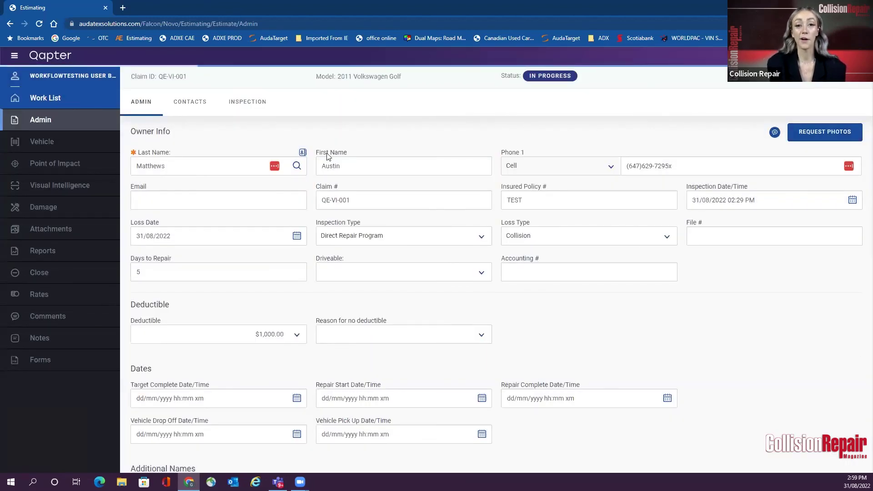